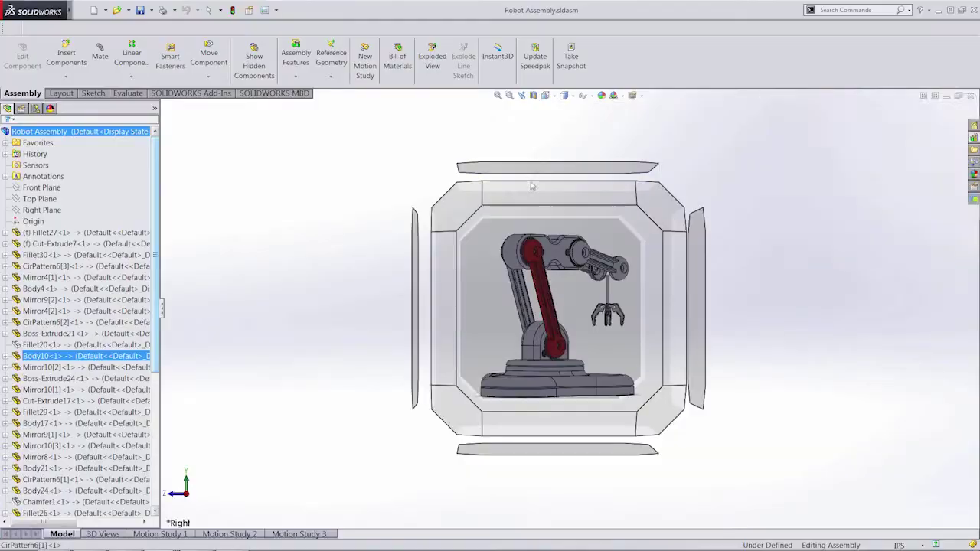
Turn the robot assembly to a trimetric view and select its Fillet20 feature
click(447, 289)
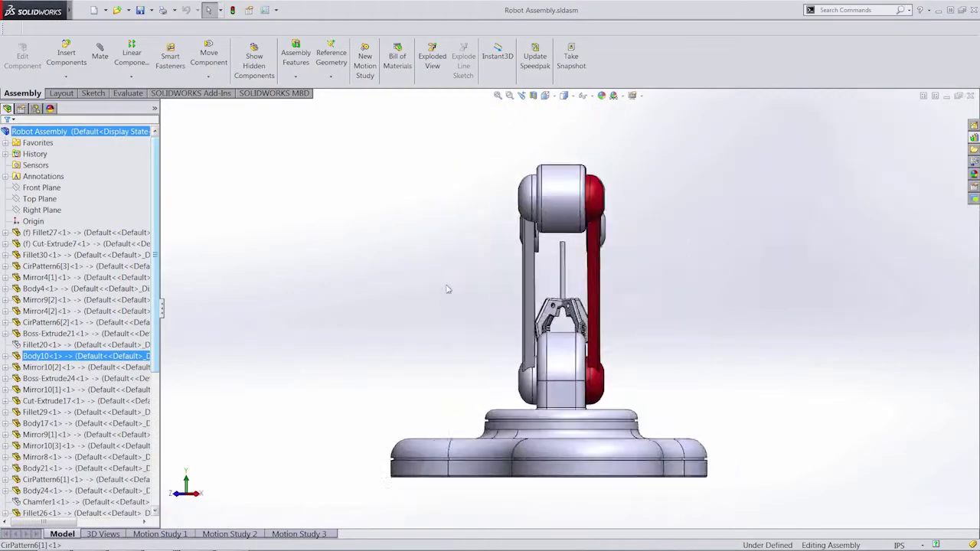
key(space)
click(448, 288)
click(85, 344)
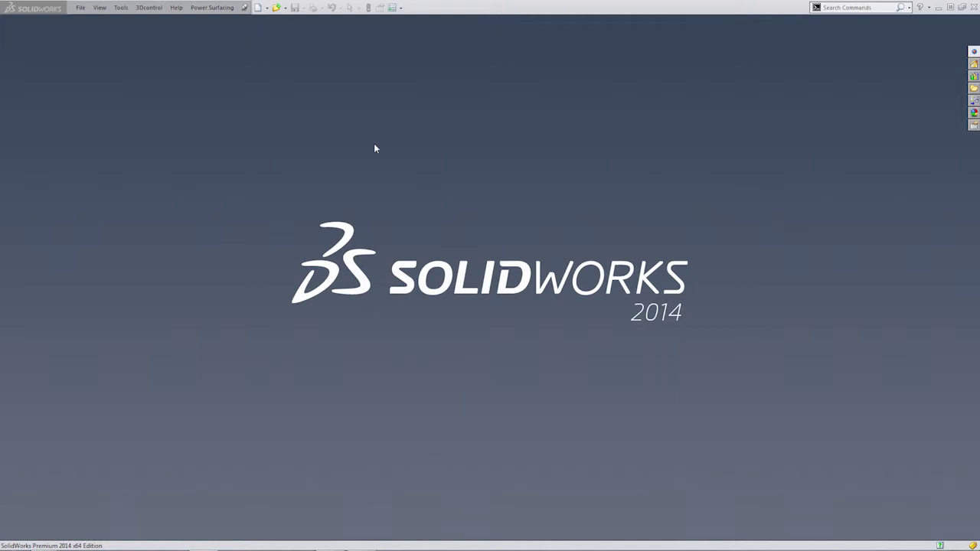
Create a new part and start a circle sketch on the Top Plane
click(258, 8)
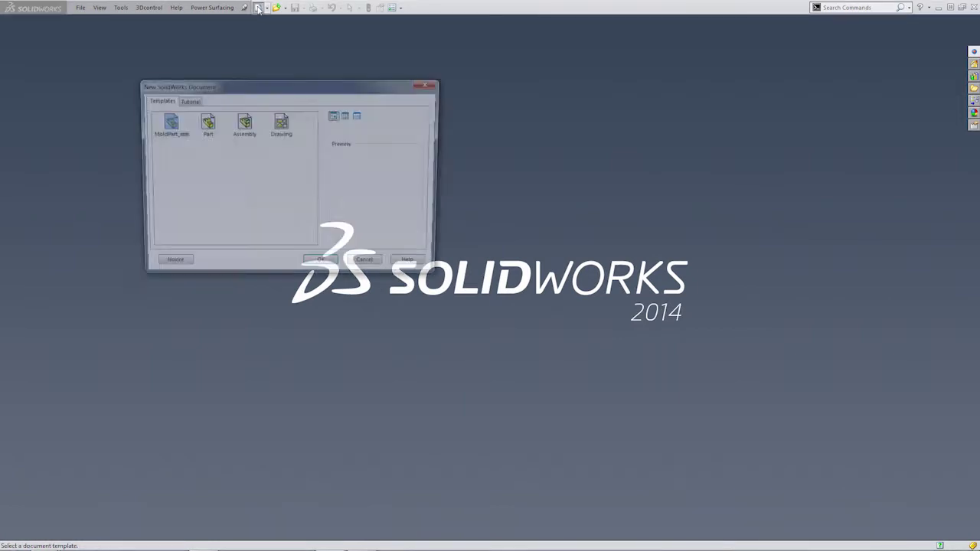
click(204, 122)
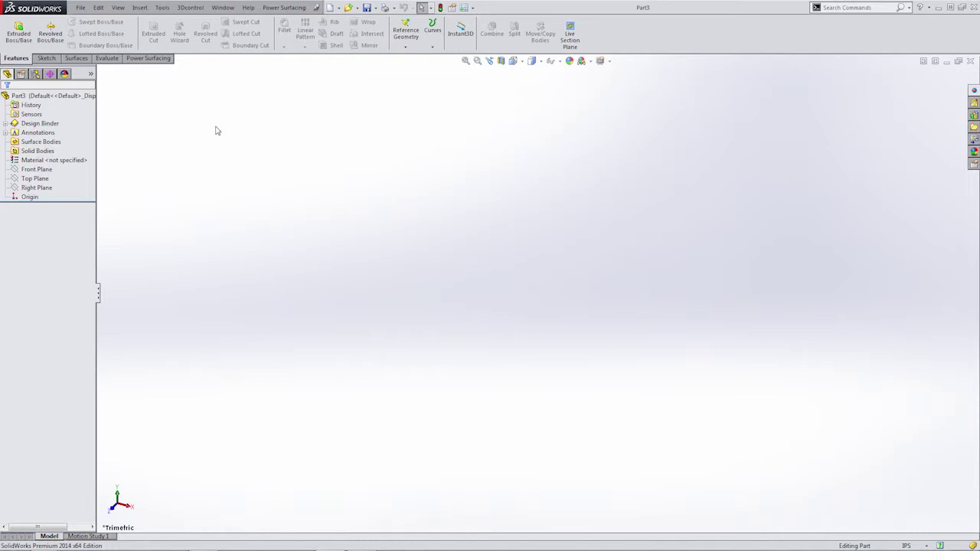
click(34, 180)
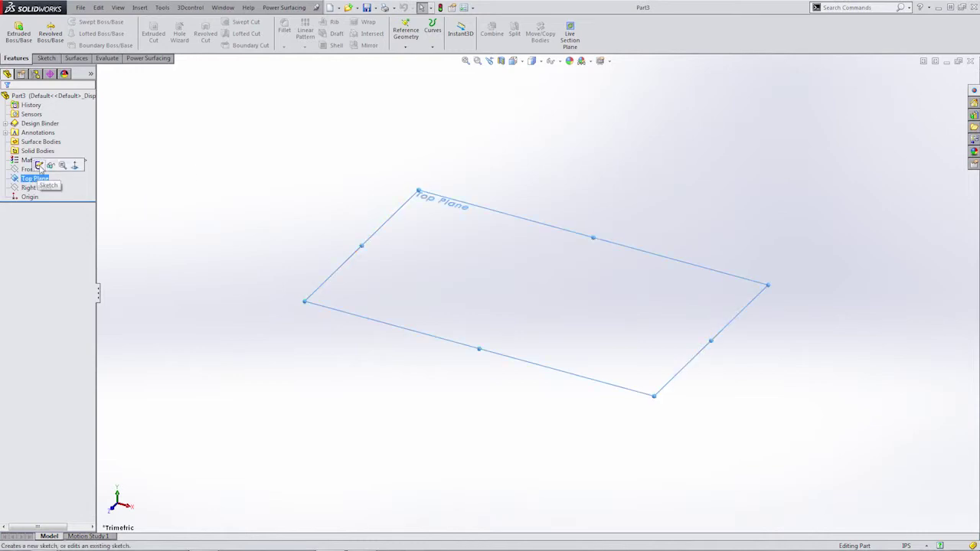
click(42, 163)
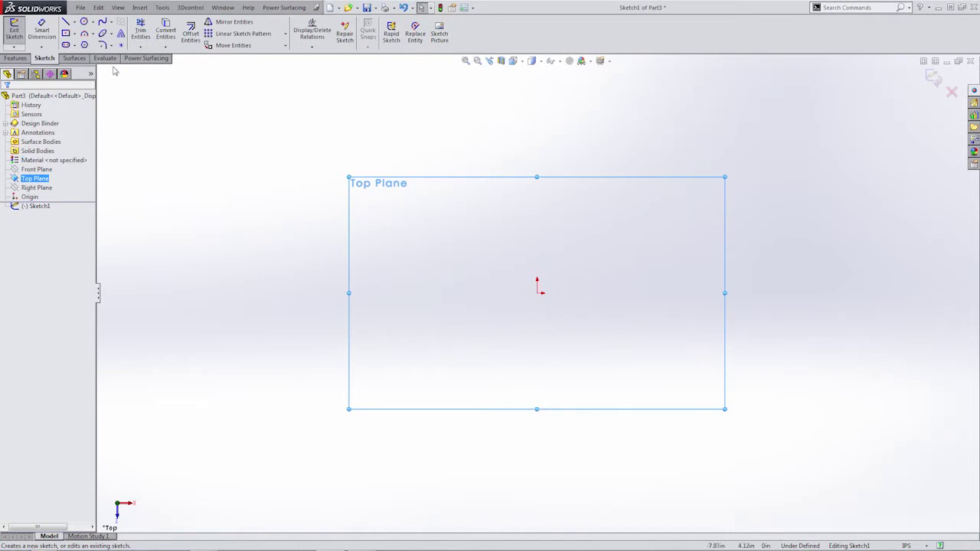
click(84, 21)
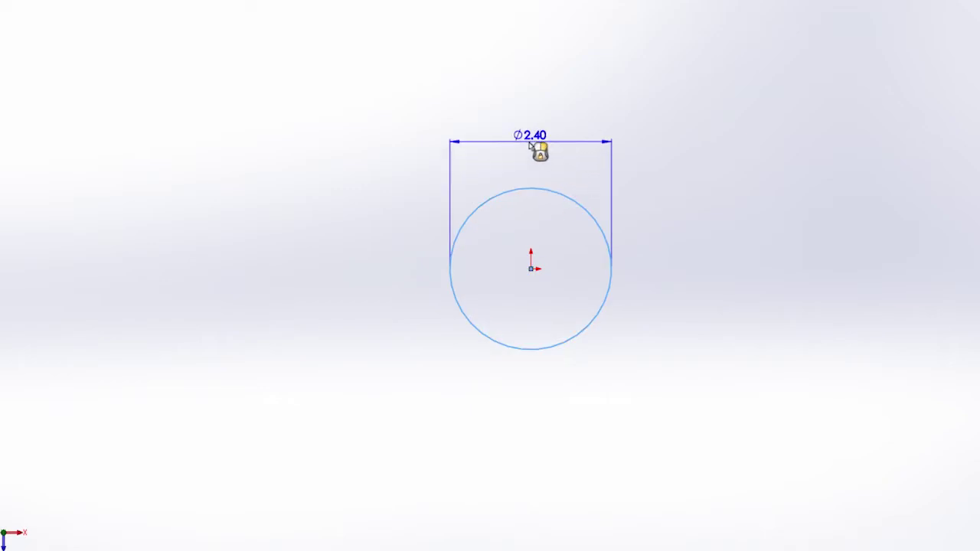
Dimension the circle's diameter to 3 in and name that dimension CirDia
click(537, 150)
text(3)
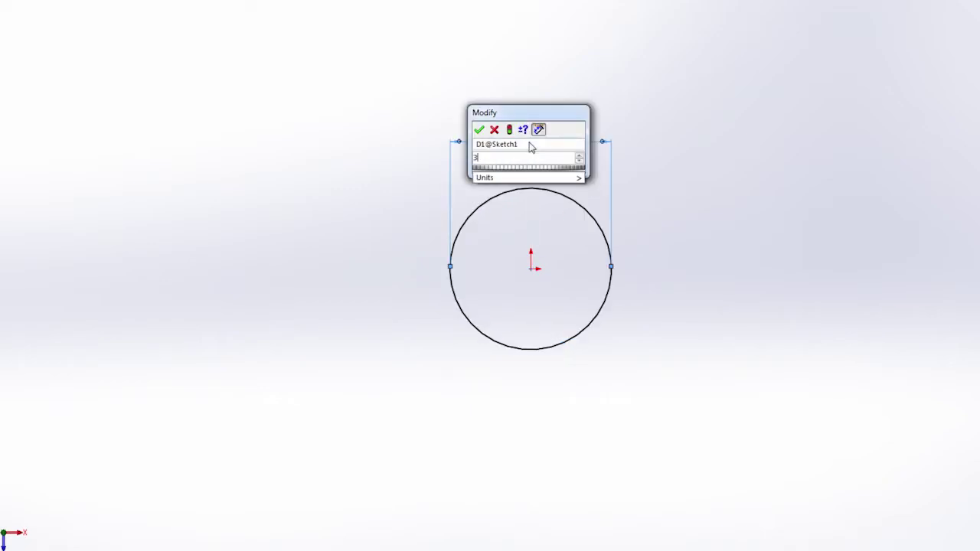
click(536, 147)
text(Cir)
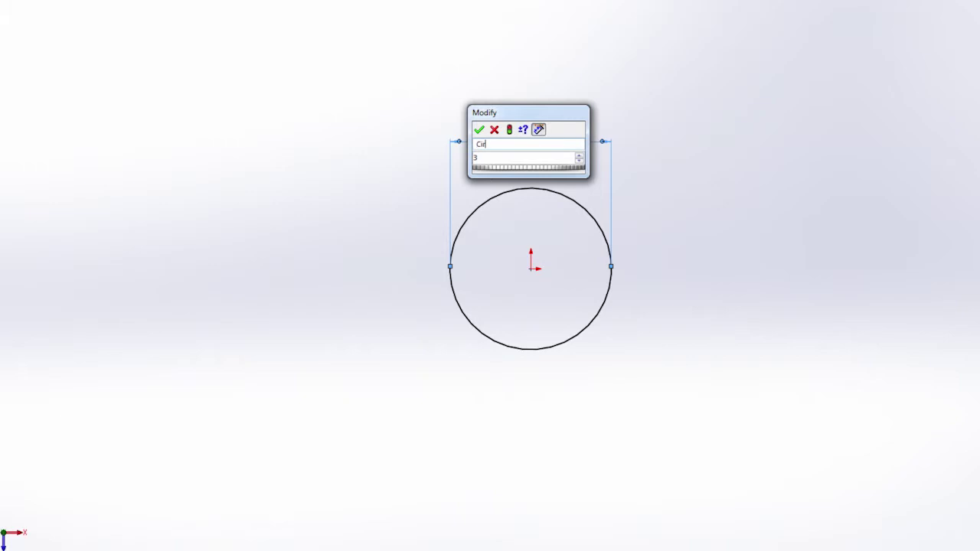
text(Dia)
key(Tab)
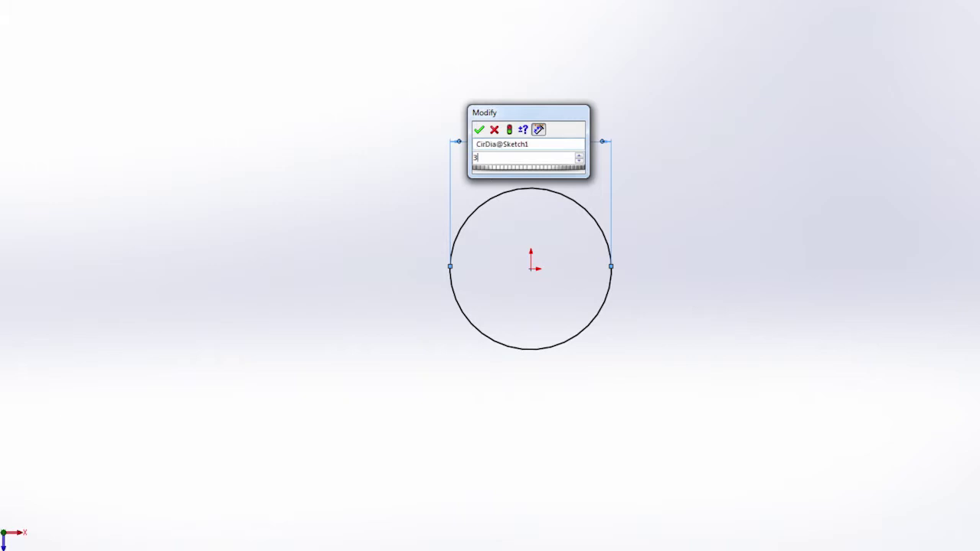
click(479, 130)
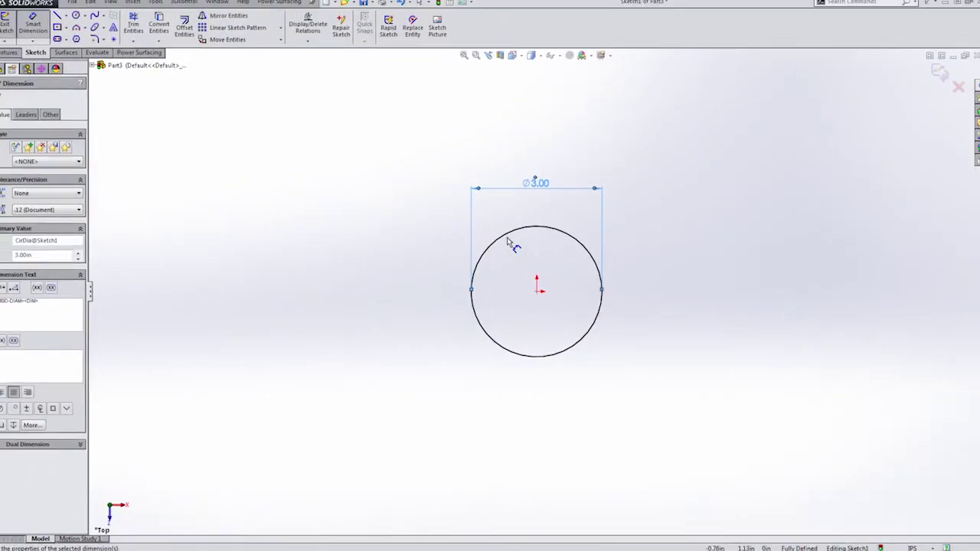
click(424, 221)
Exit the sketch and extrude the circle 1 in into a solid cylinder
click(9, 30)
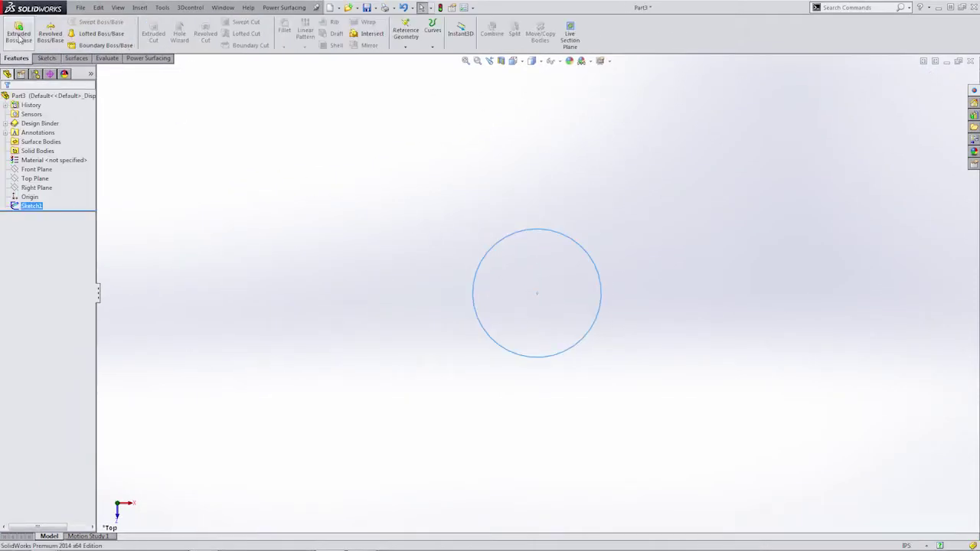
click(19, 34)
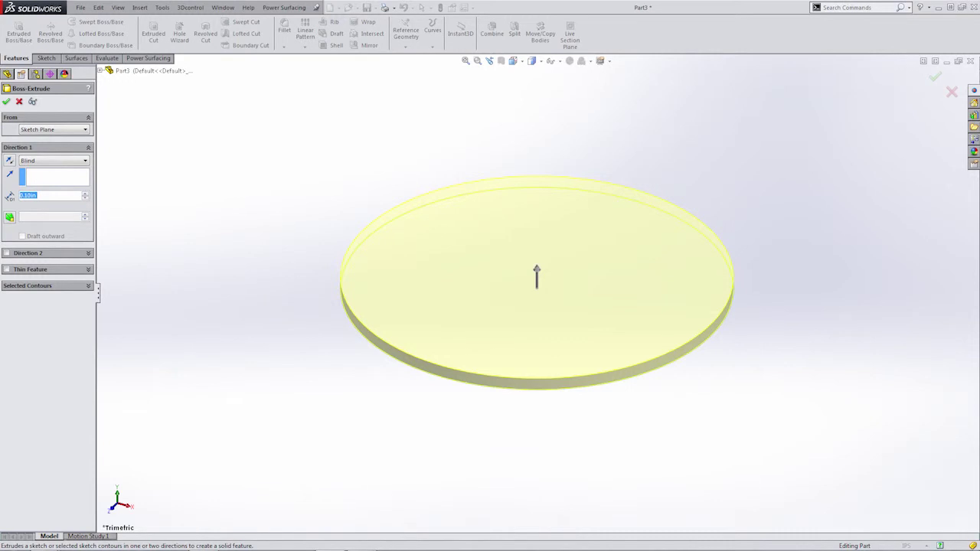
text(1)
key(Return)
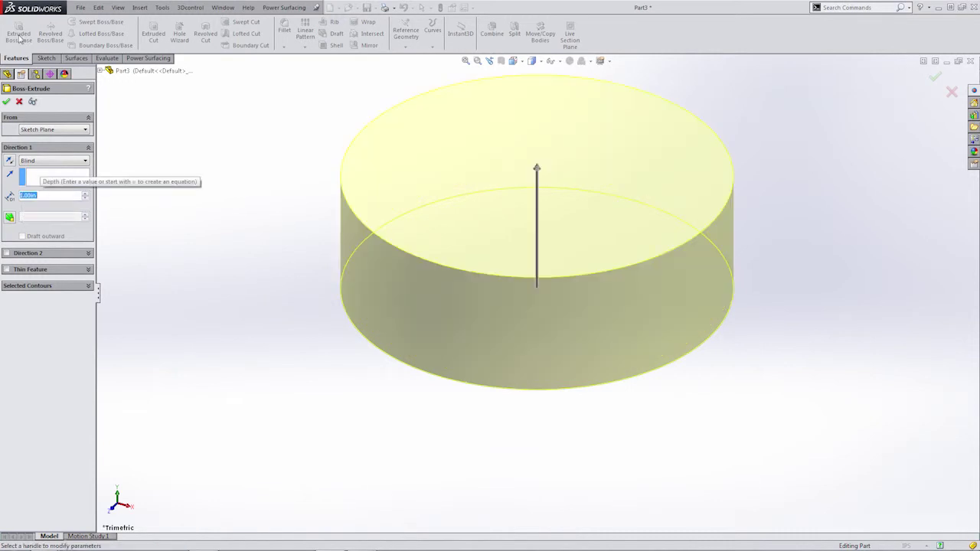
click(6, 101)
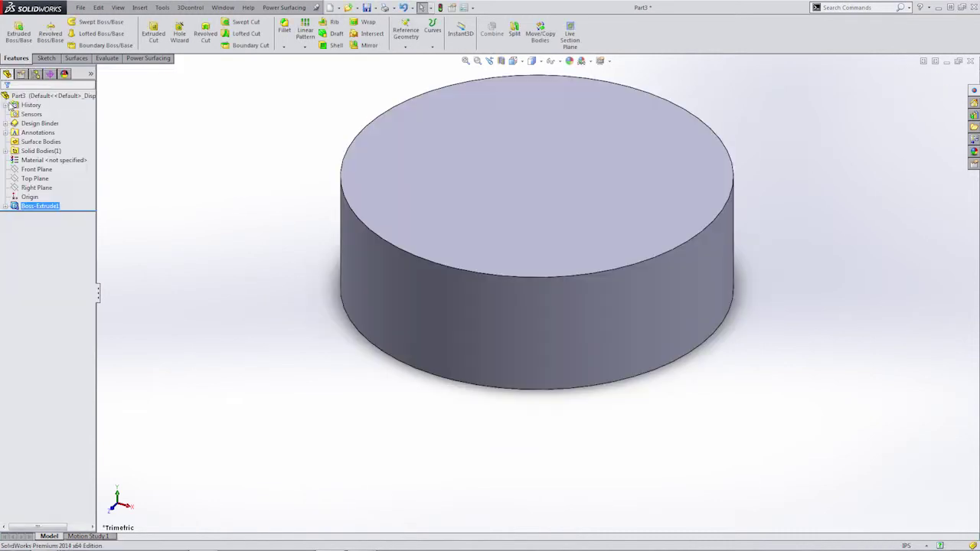
Rename the cylinder's 1.00 in height dimension to CylHeight
double_click(37, 206)
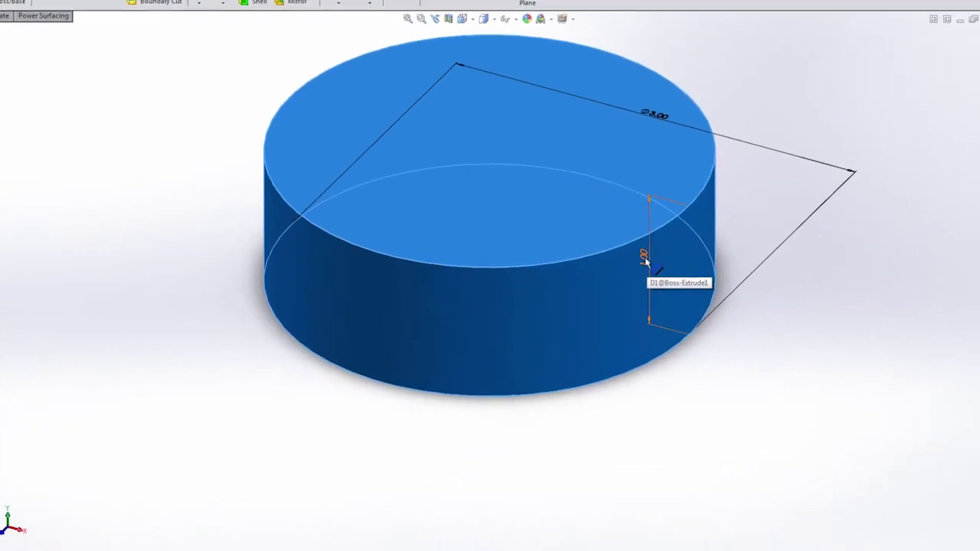
double_click(663, 265)
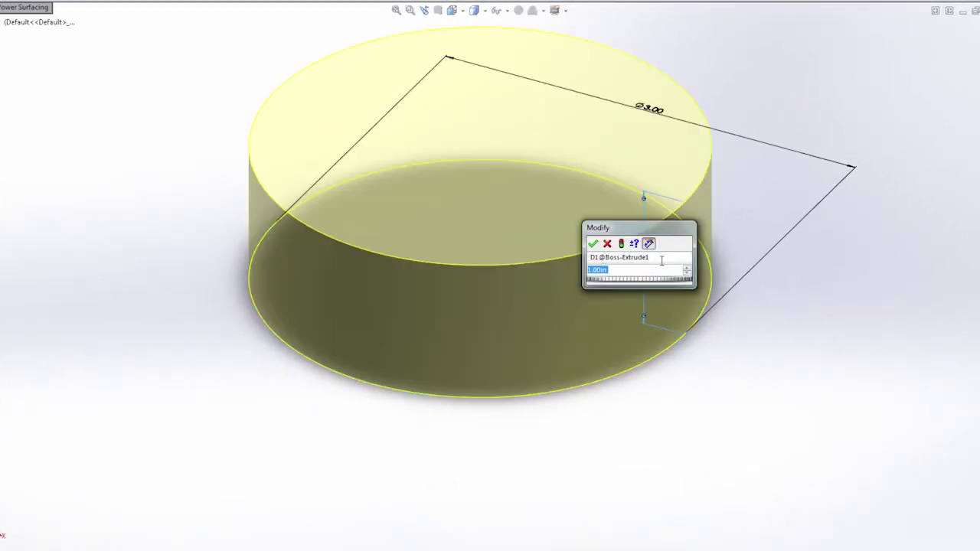
click(661, 261)
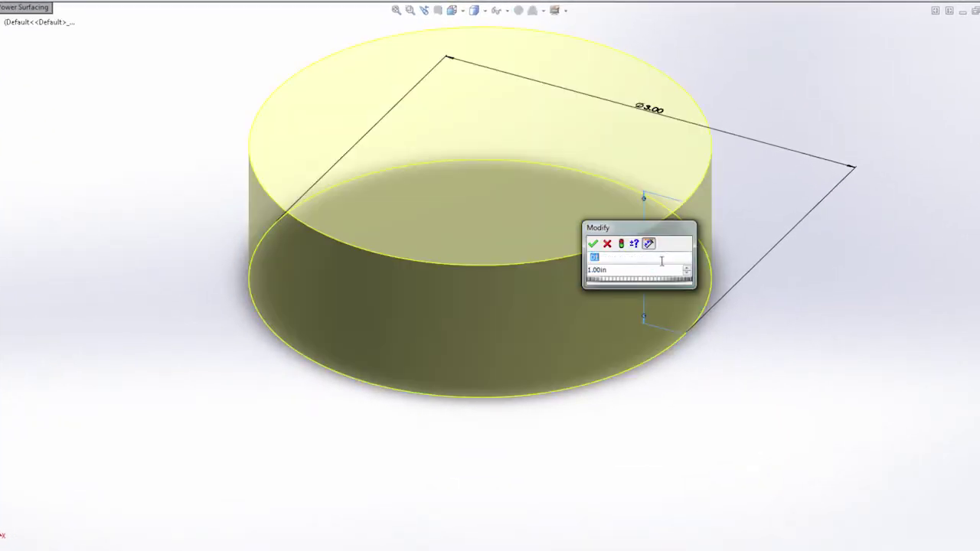
text(CylHeight)
key(Return)
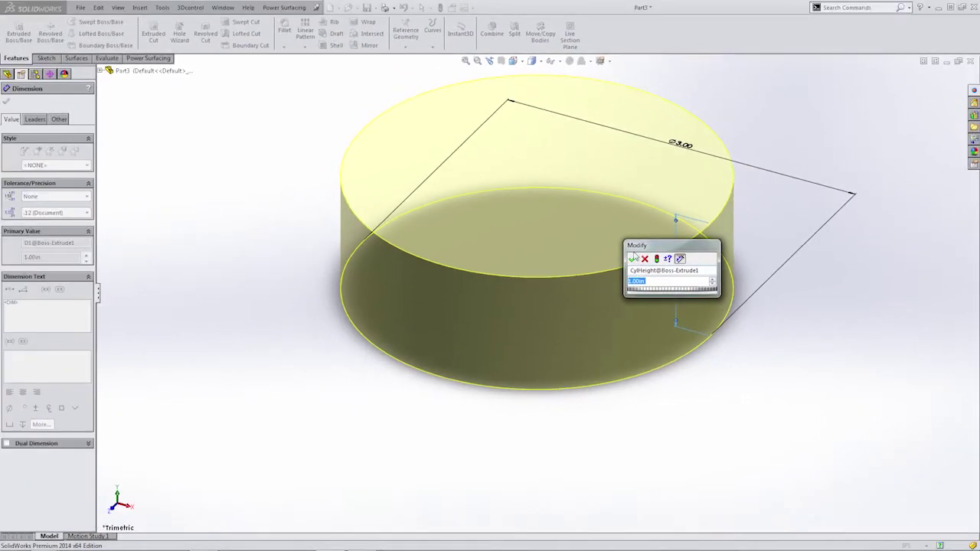
click(633, 259)
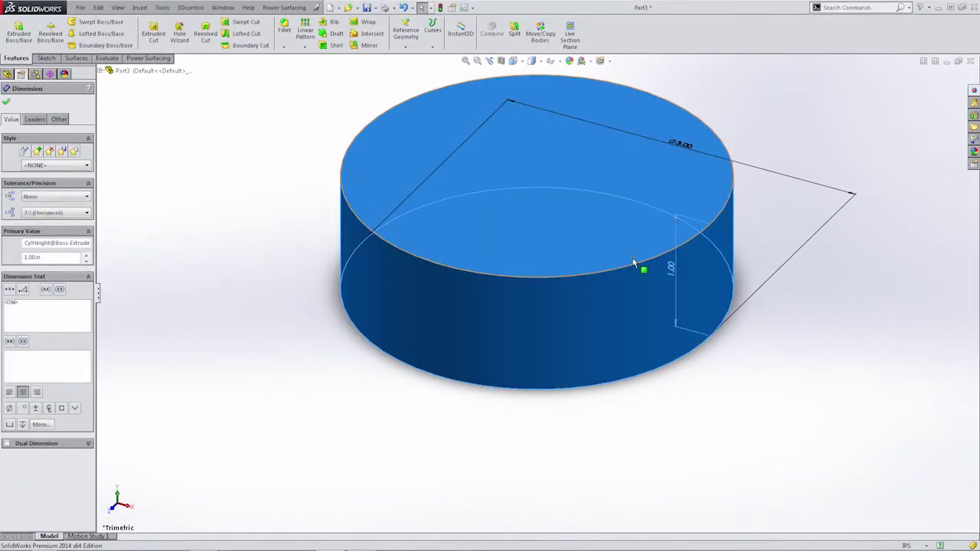
click(595, 450)
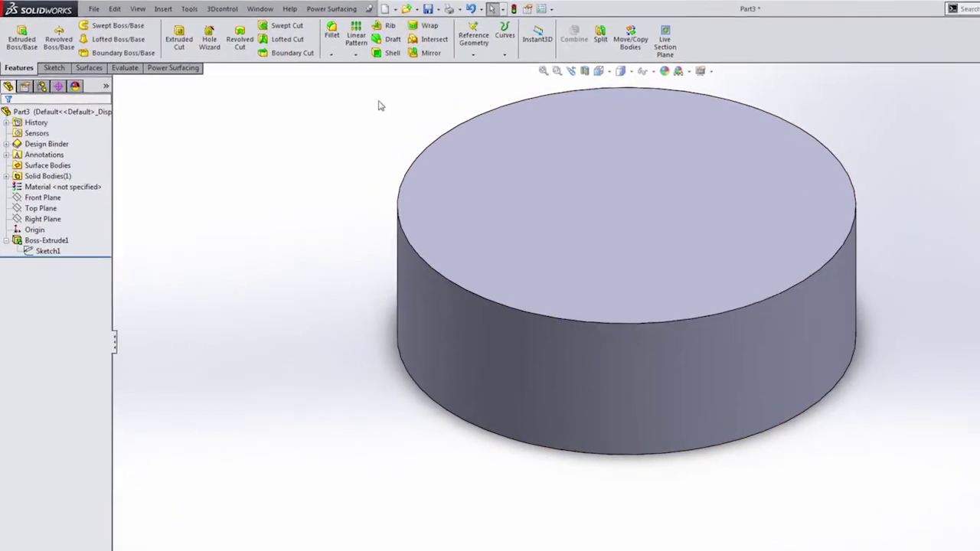
Fillet the cylinder's top circular edge with a 0.25 in radius
click(356, 42)
click(431, 241)
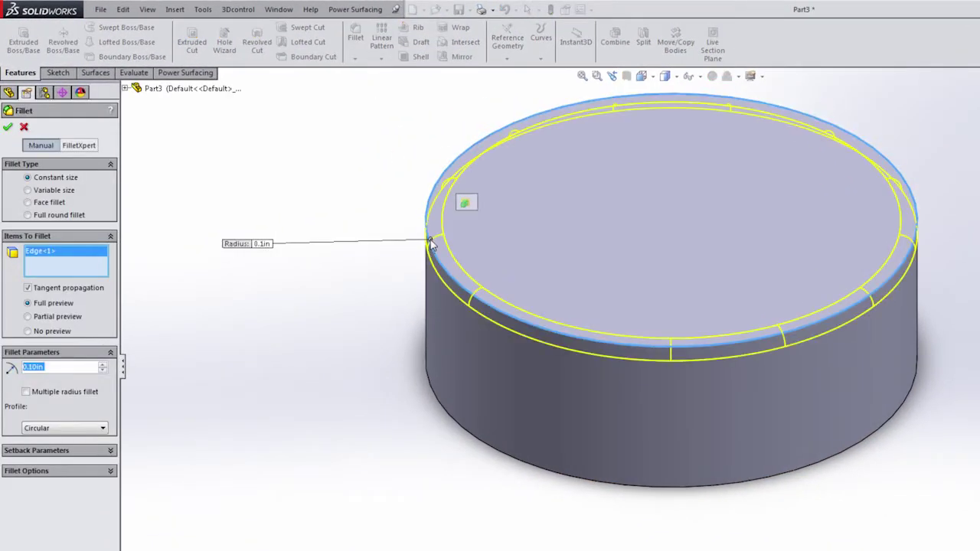
text(1)
key(Return)
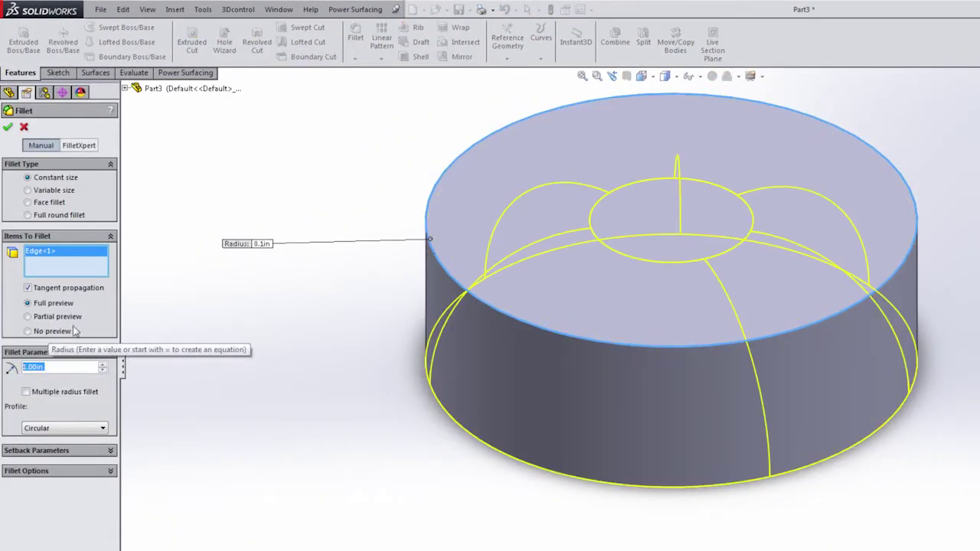
text(.25)
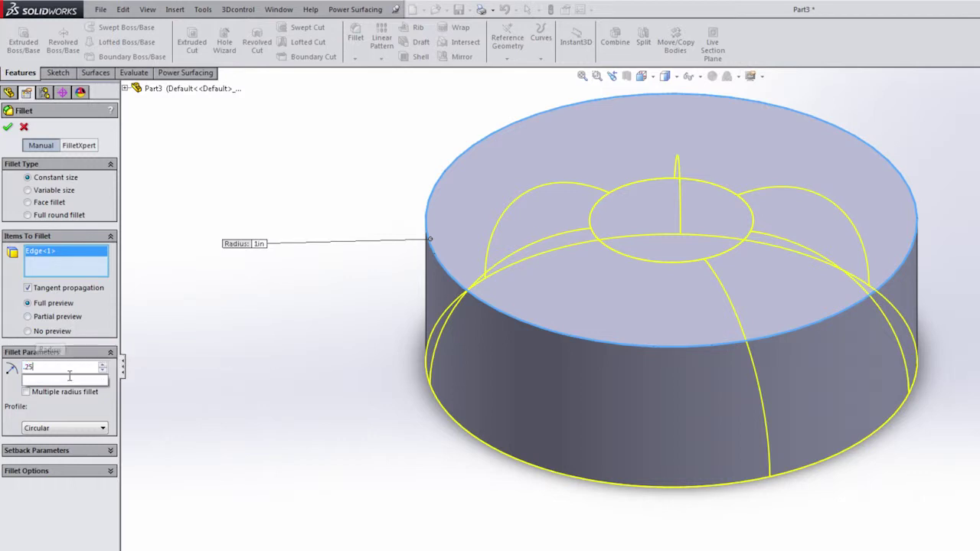
key(Return)
click(8, 127)
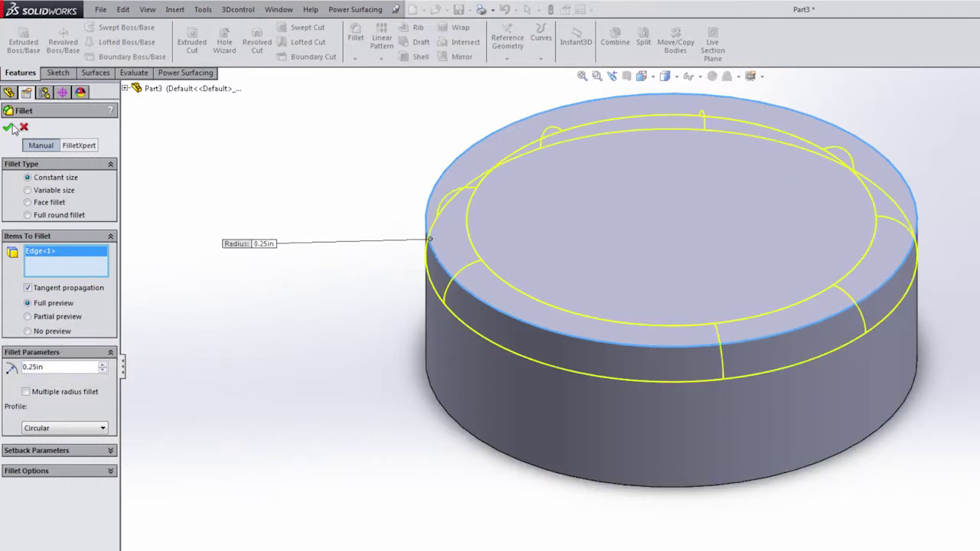
Locate Fillet1 in the feature tree, collapse Boss-Extrude1, and shift the model lower
click(34, 278)
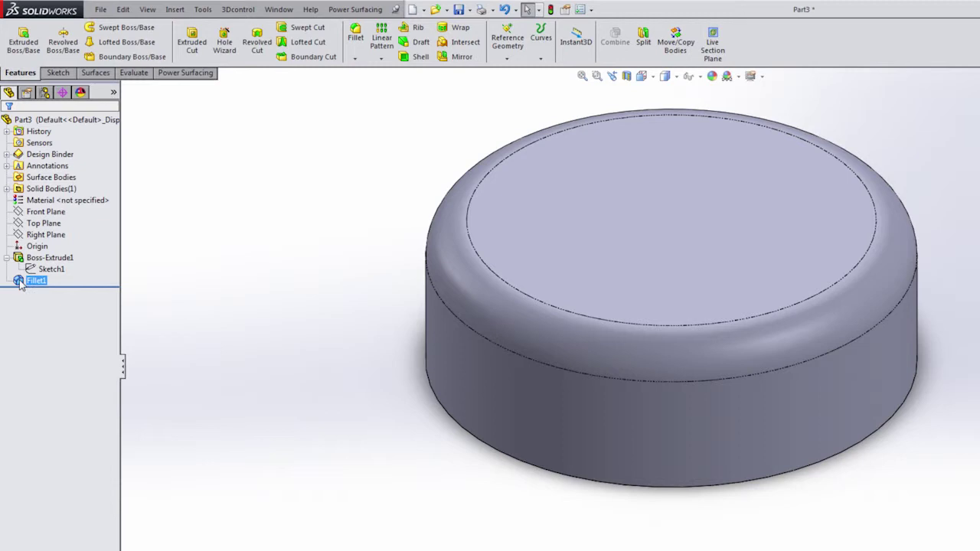
click(19, 282)
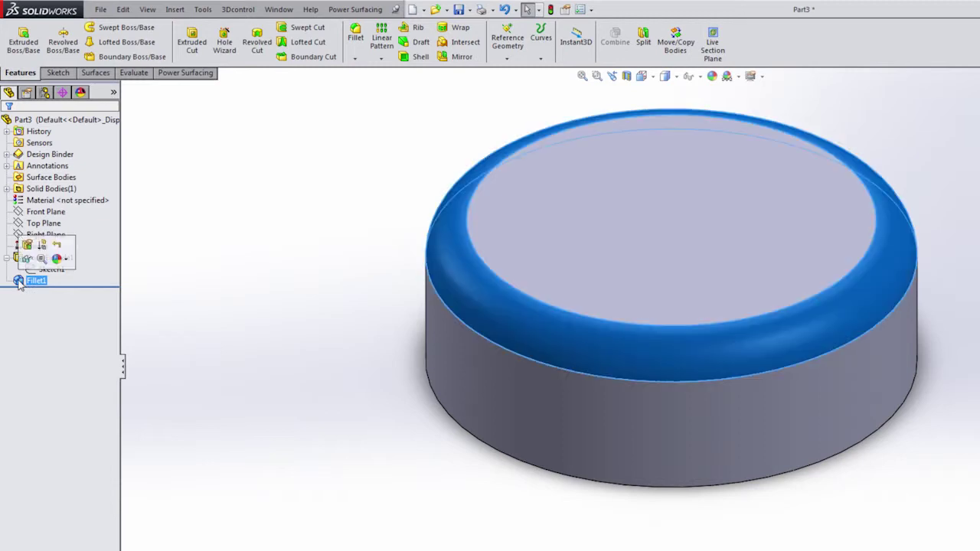
click(171, 296)
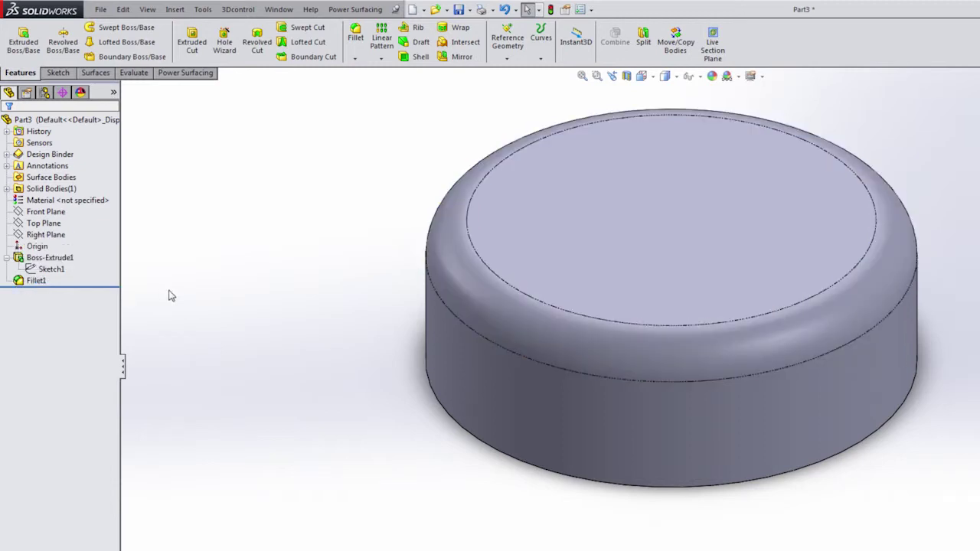
click(6, 258)
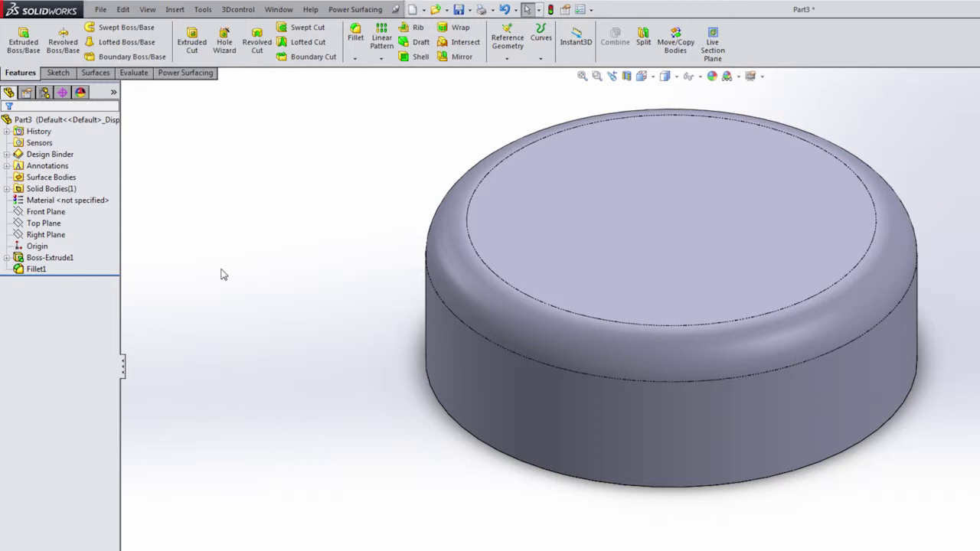
key(ctrl+Down)
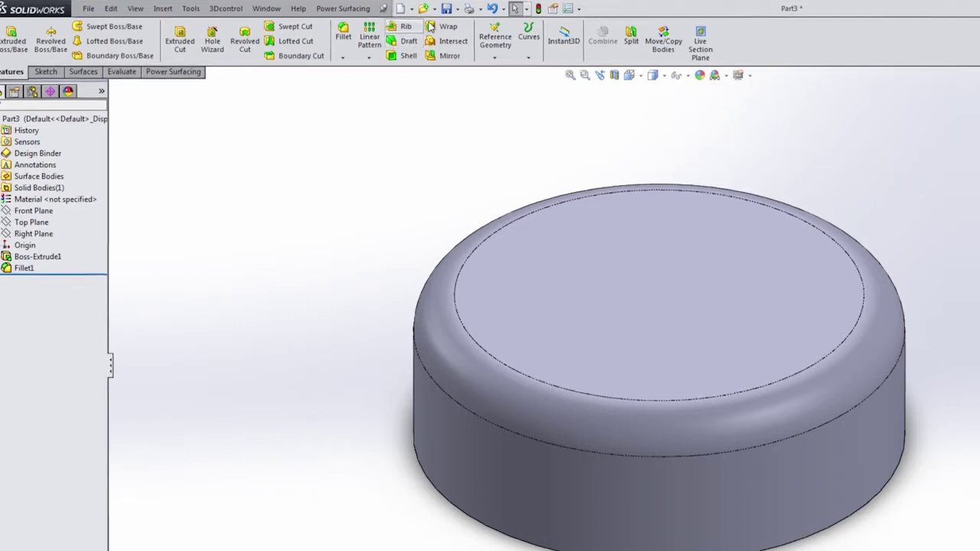
Save the part as BasicCylinder, then take an Image Capture of the filleted cylinder
click(447, 9)
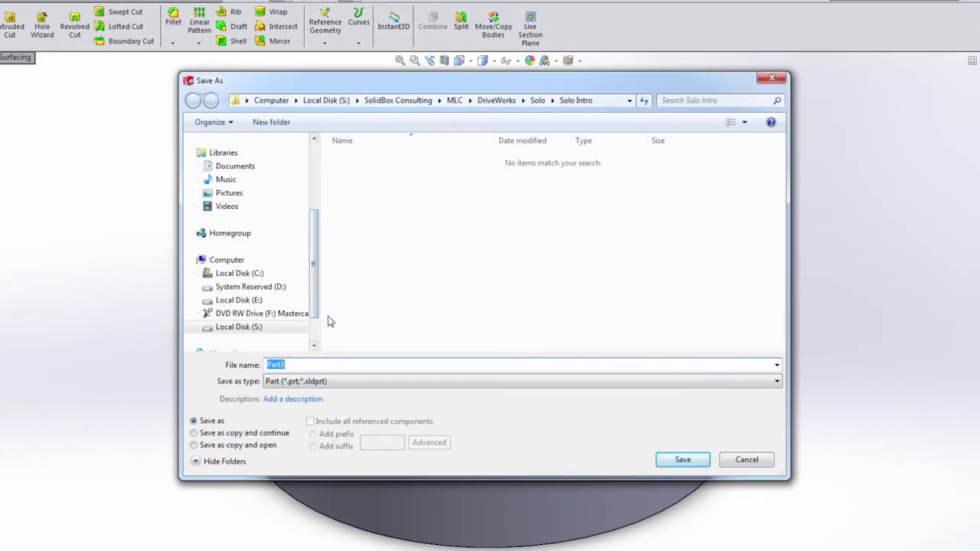
text(BasicCylinder)
key(Return)
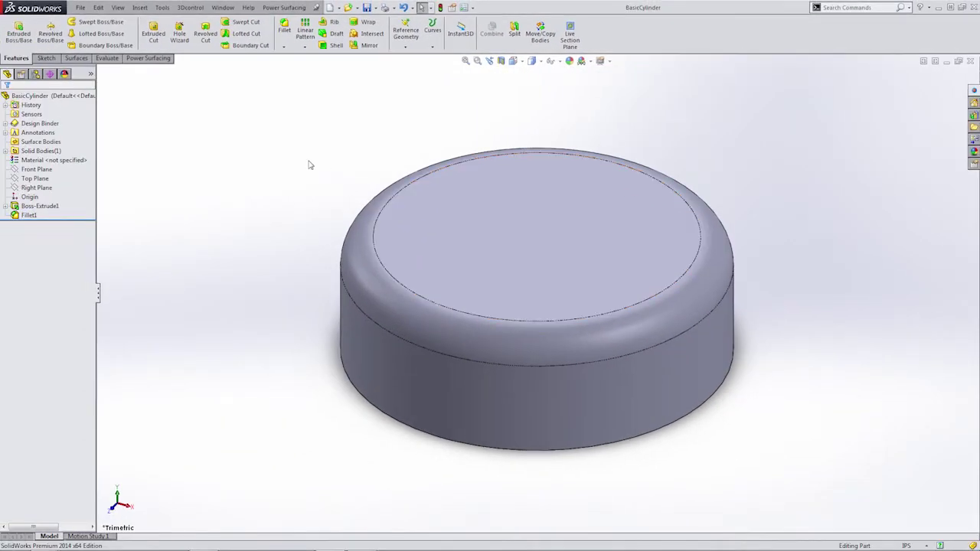
click(118, 7)
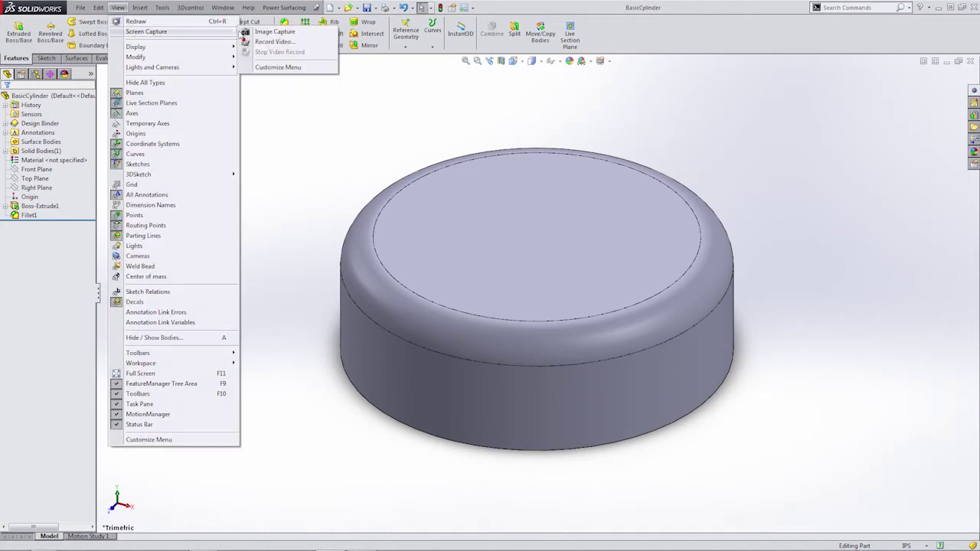
click(264, 32)
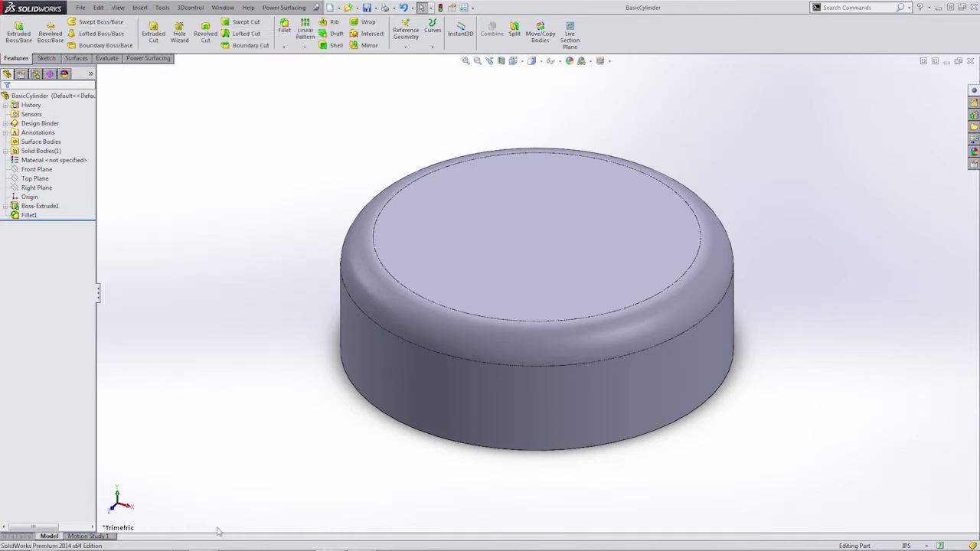
Launch Microsoft Paint and paste the captured cylinder image onto the canvas
mouse_move(67, 546)
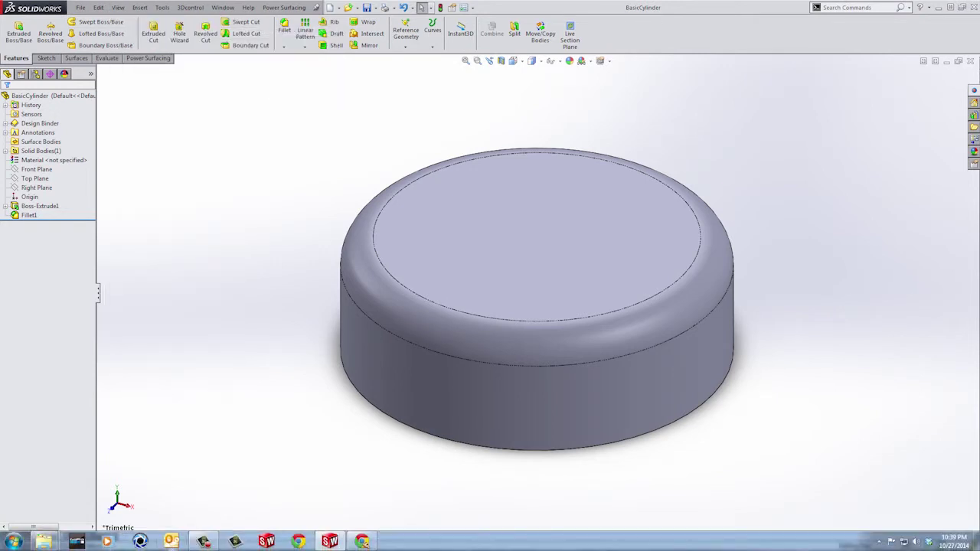
click(16, 544)
click(53, 358)
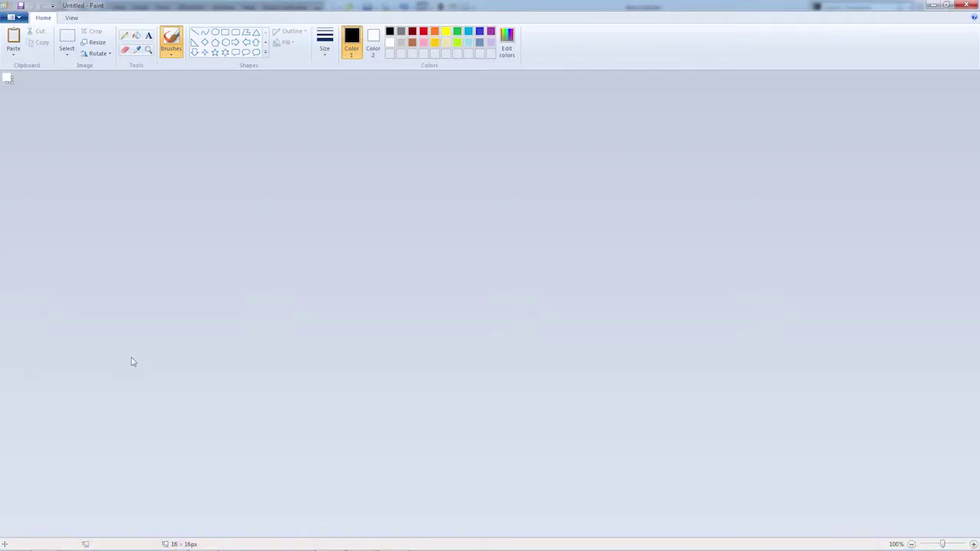
key(ctrl+v)
Save the image as CylinderImage and close Paint
click(21, 6)
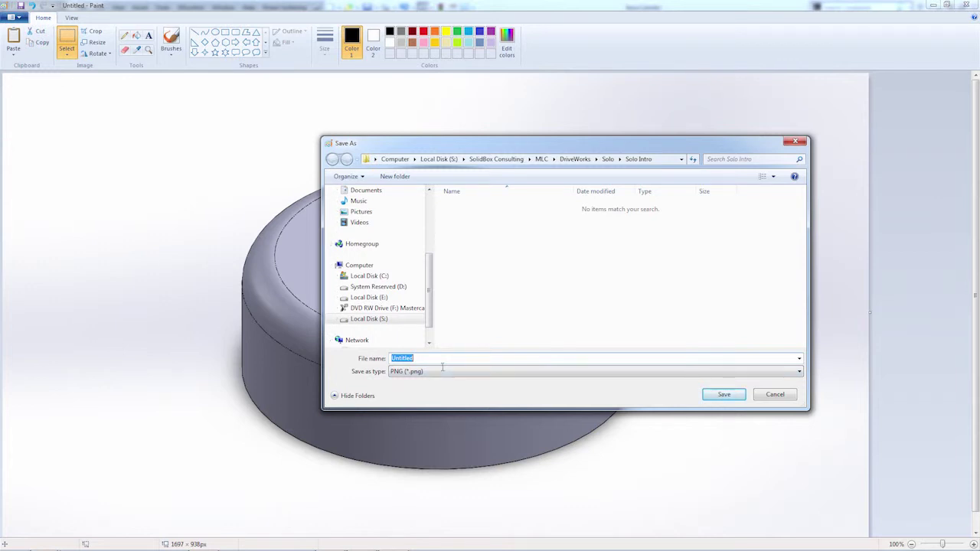
text(CylinderI)
key(Return)
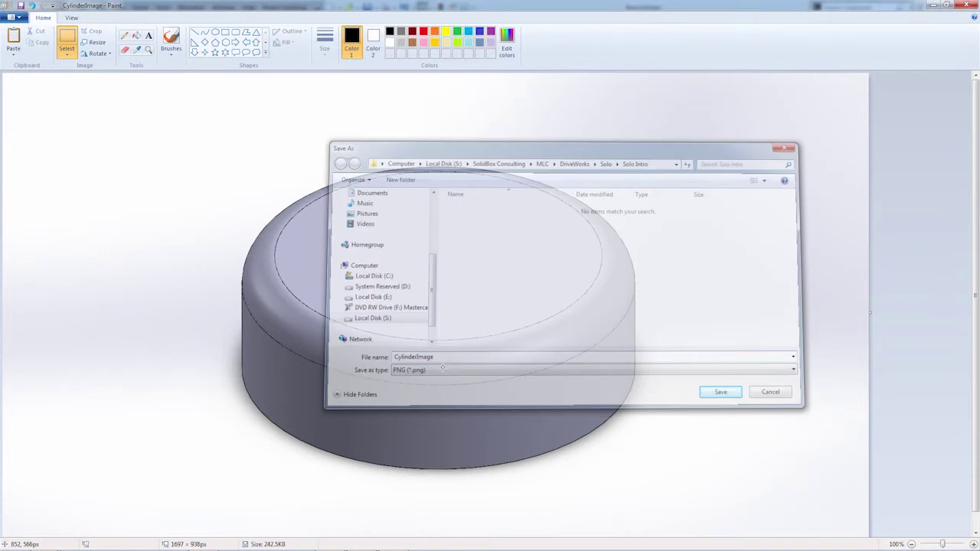
click(966, 4)
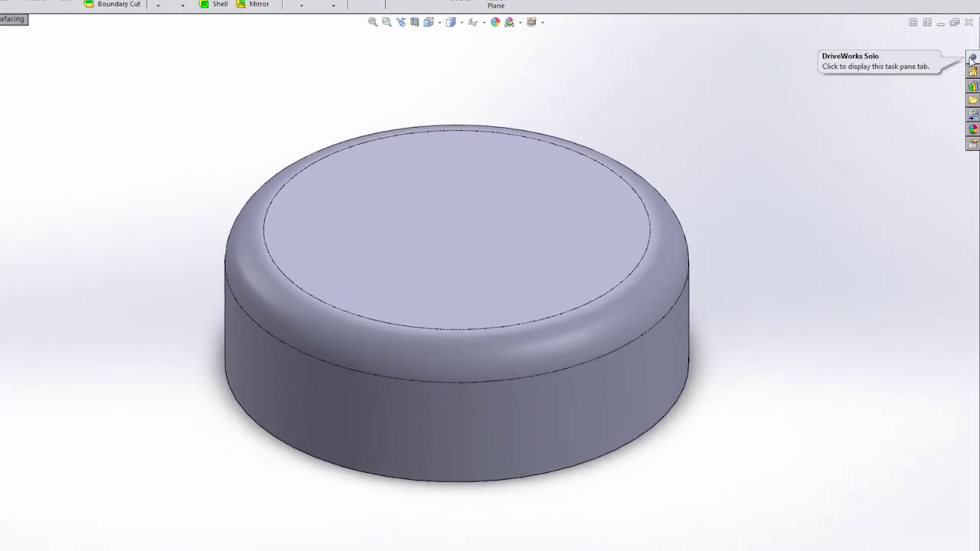
Open the DriveWorks Solo pane and choose 'Create a new project' in Open/Create Project
click(971, 59)
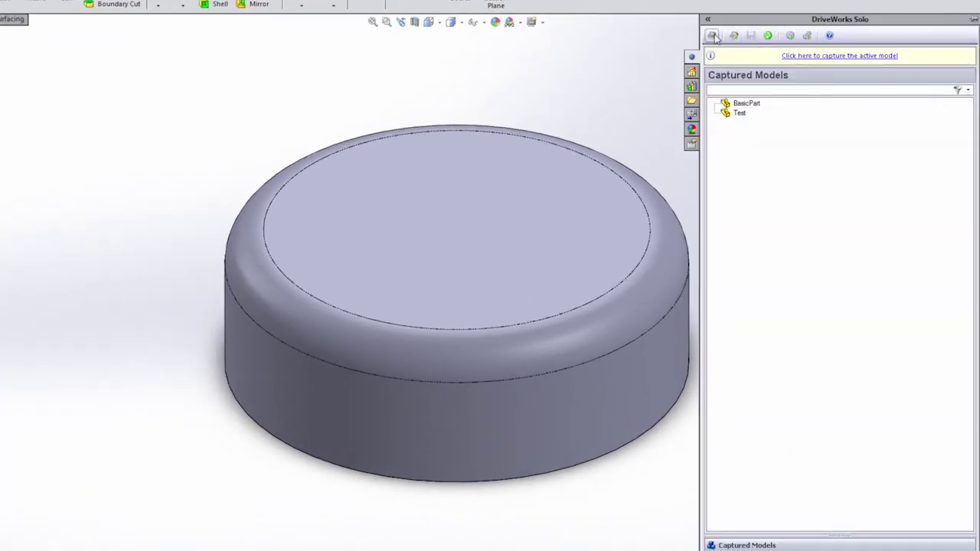
click(712, 36)
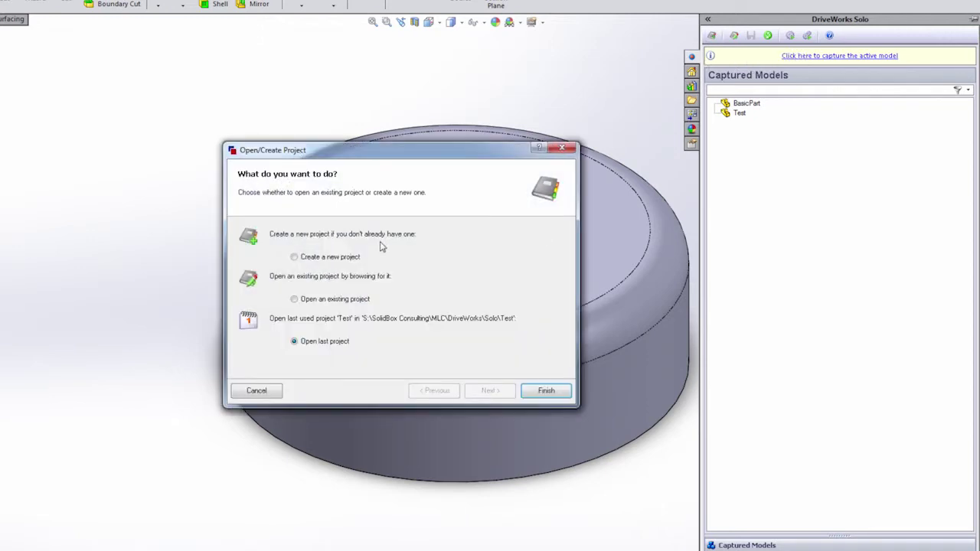
click(342, 259)
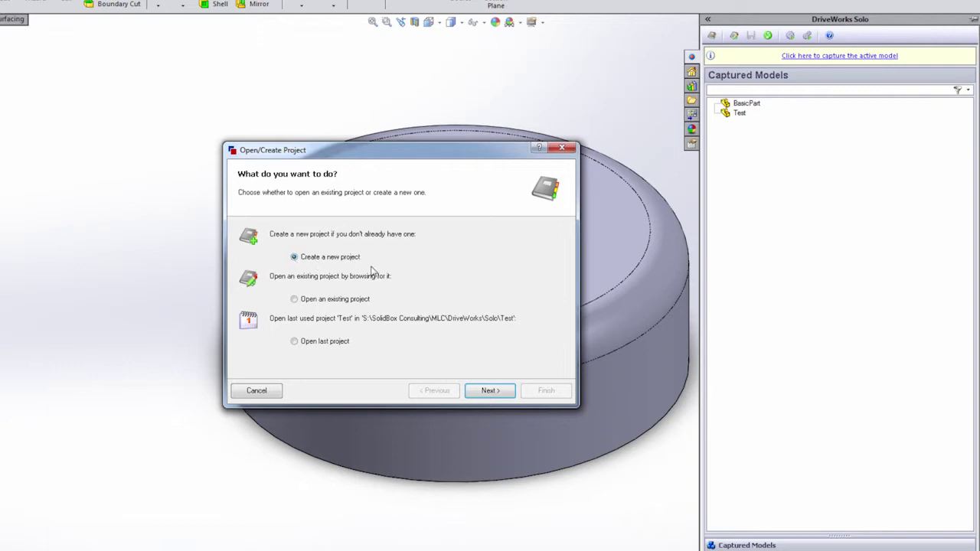
Create an Empty Project named IntroProject with the pasted Solo Intro folder as location
click(487, 390)
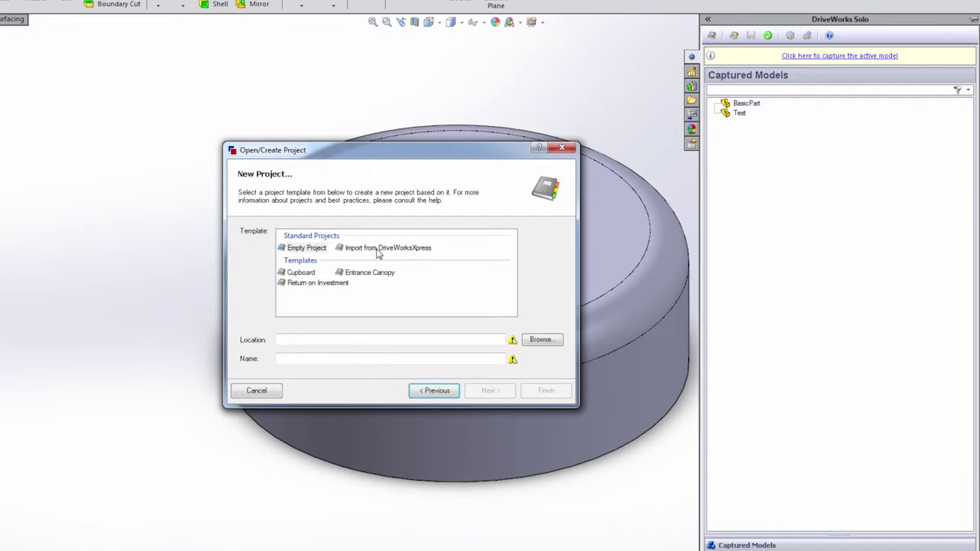
click(312, 250)
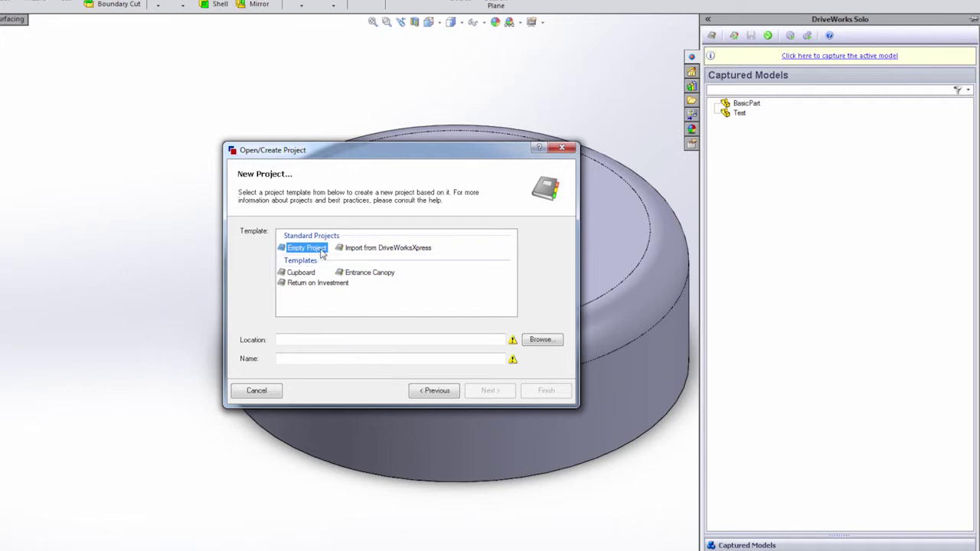
click(302, 343)
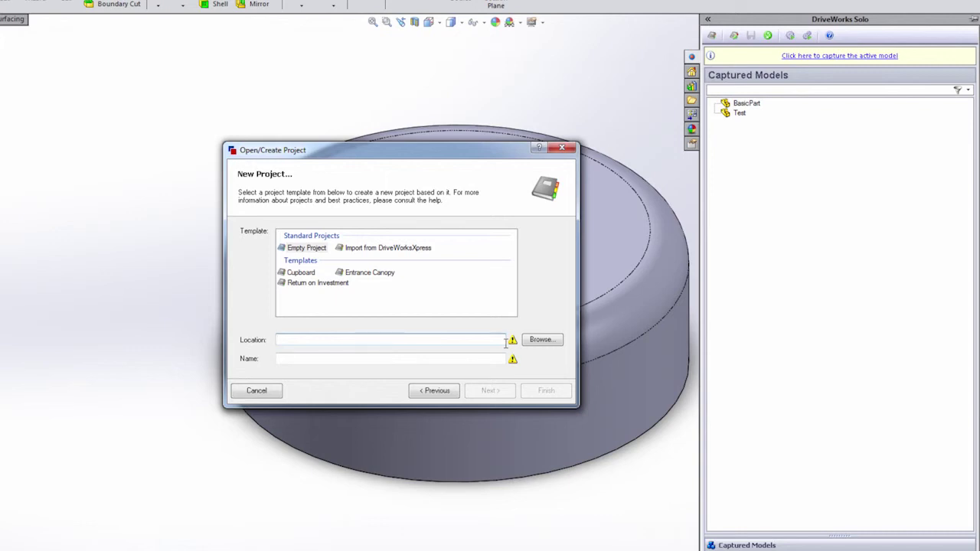
text(S:\SolidBox Consulting\MLC\DriveWorks\Solo\Solo Intro)
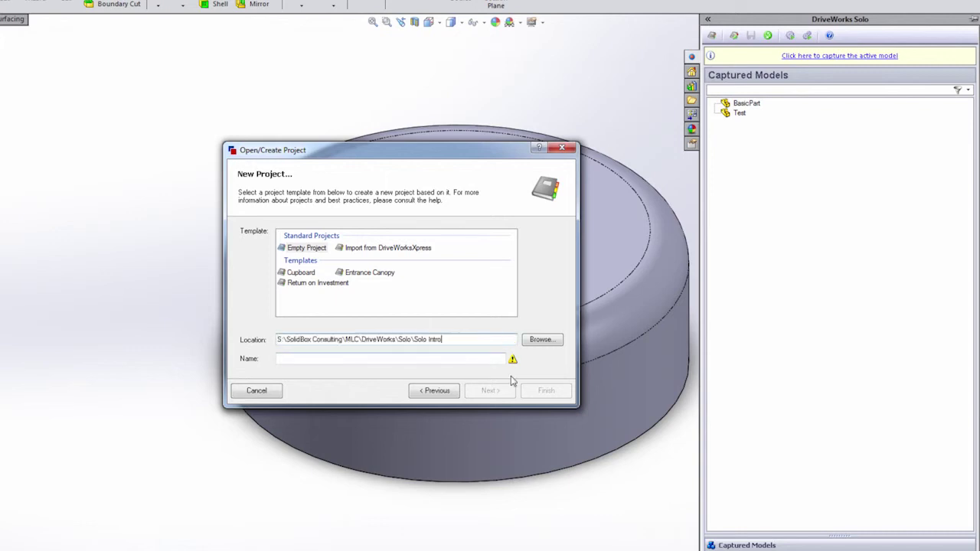
click(427, 362)
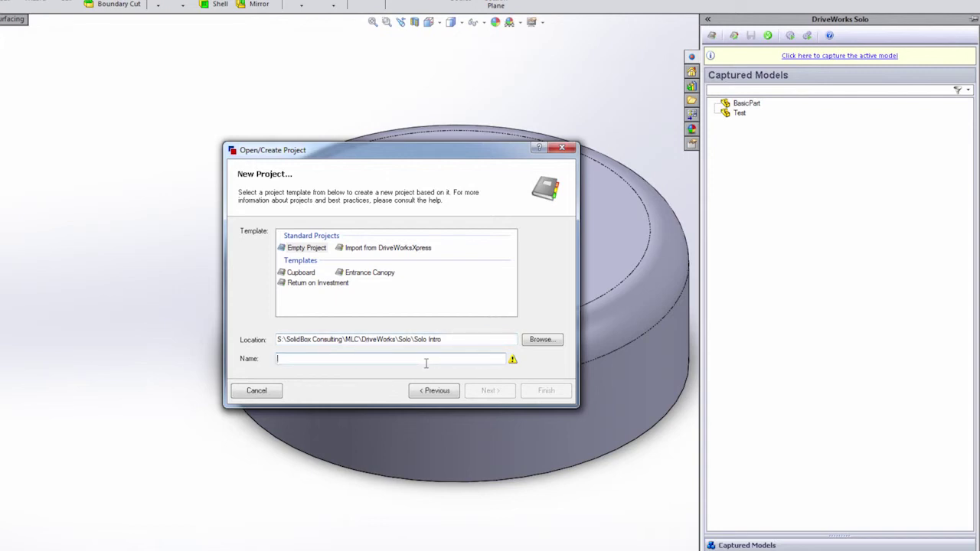
text(Intro)
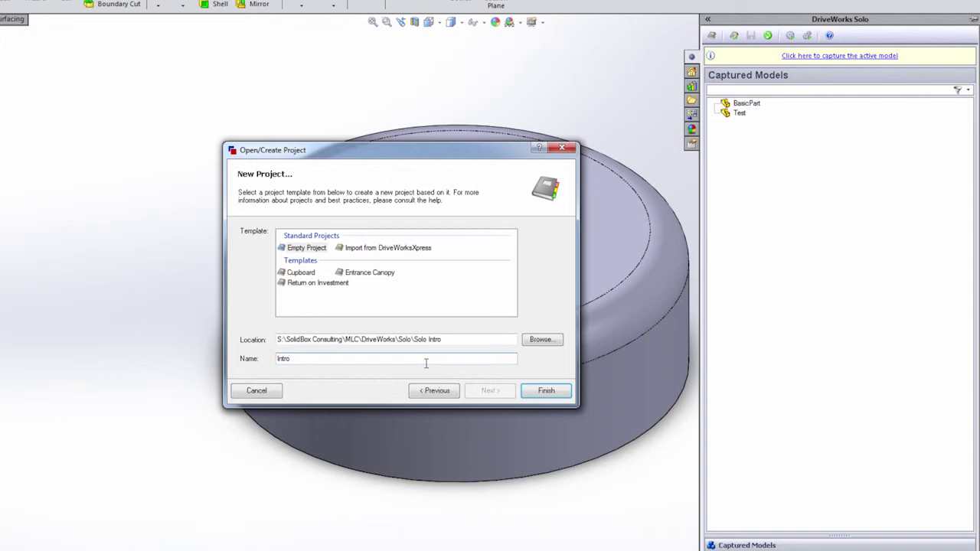
text(Project)
click(540, 393)
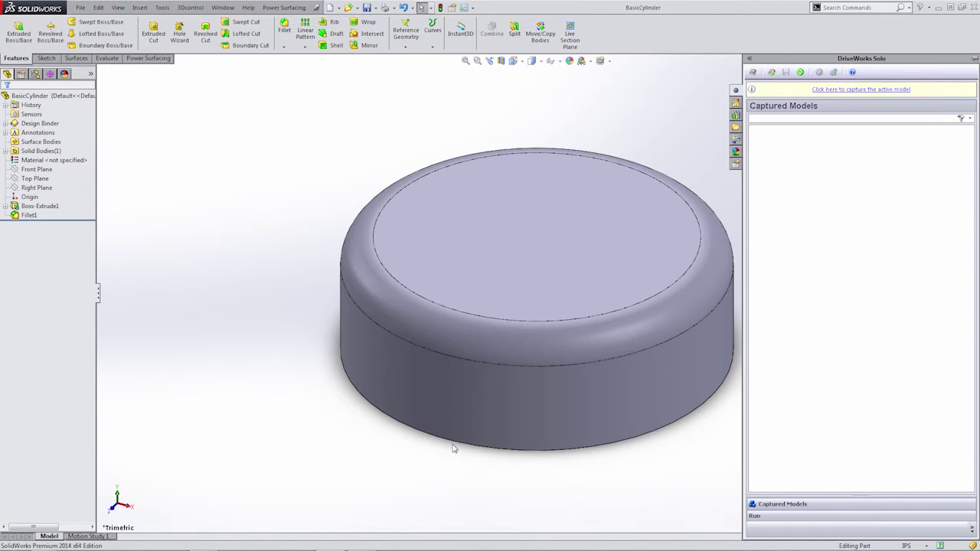
Select then deselect the cylinder, and pin the DriveWorks Solo task pane docked
click(453, 448)
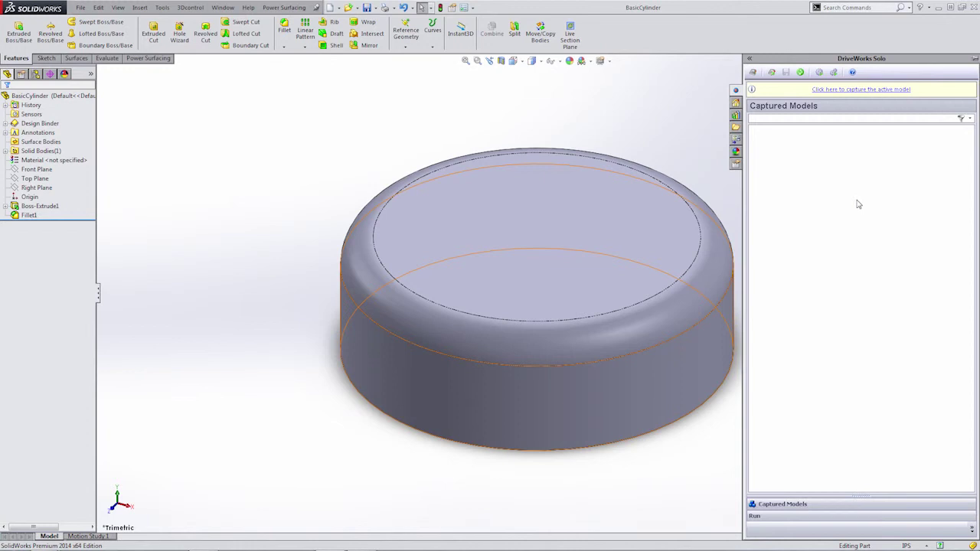
click(451, 112)
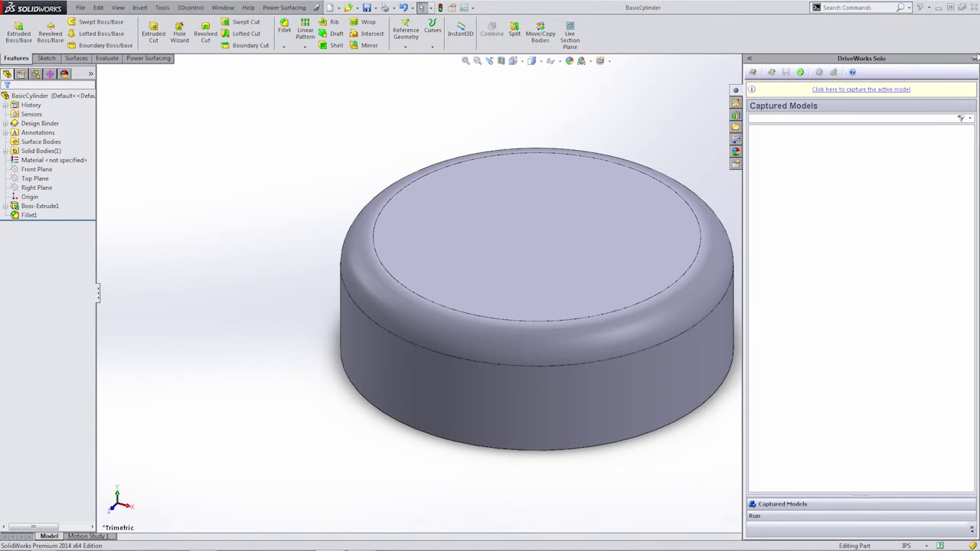
click(975, 58)
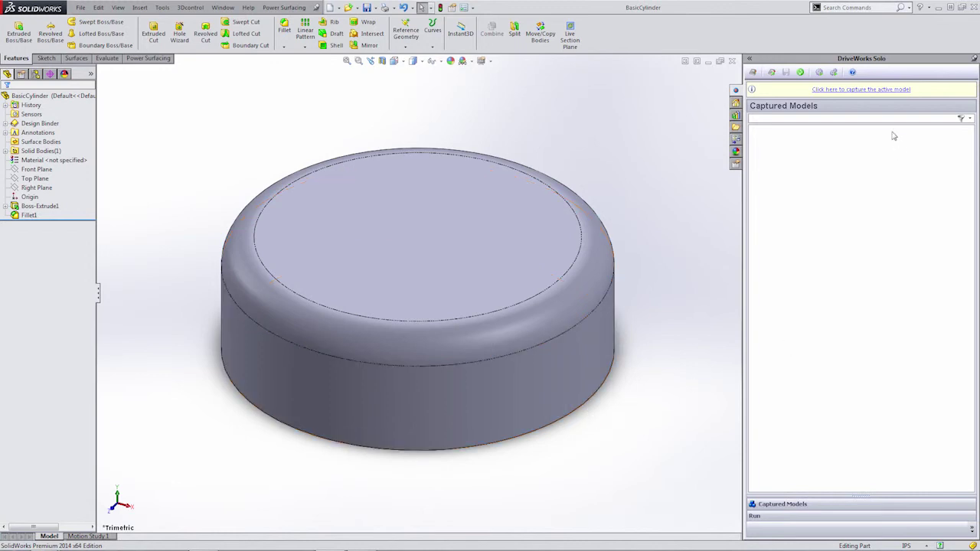
Capture the active model and add its diameter as CircleDia and its height as CylHeight
click(876, 90)
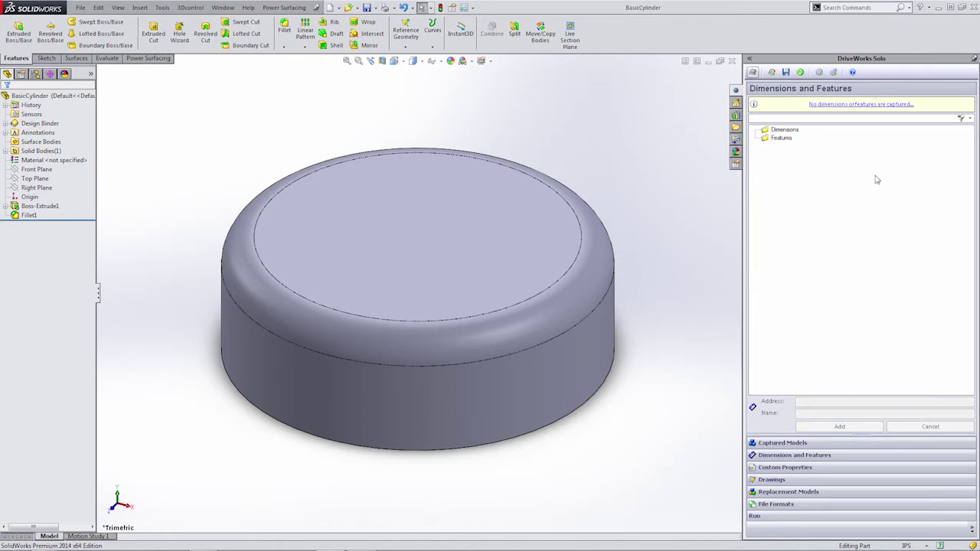
click(23, 206)
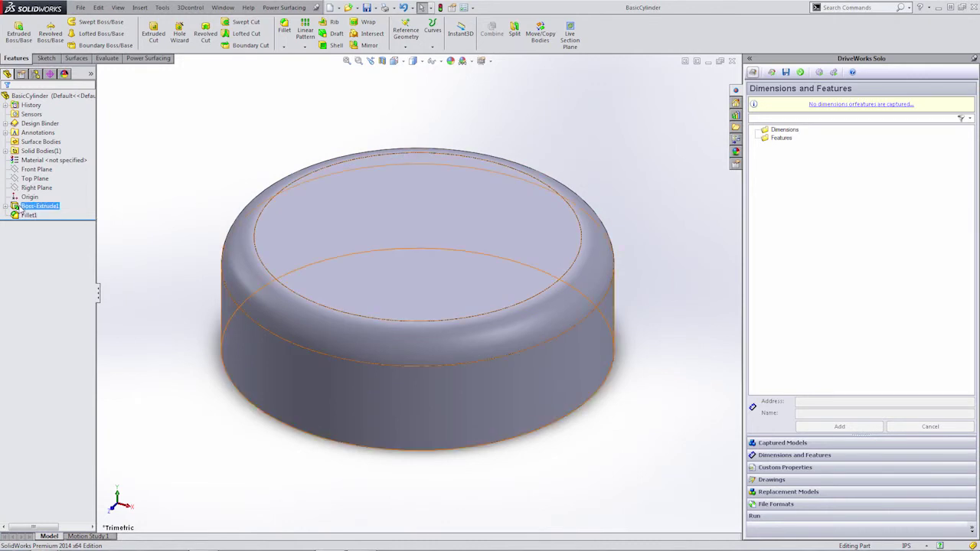
double_click(22, 208)
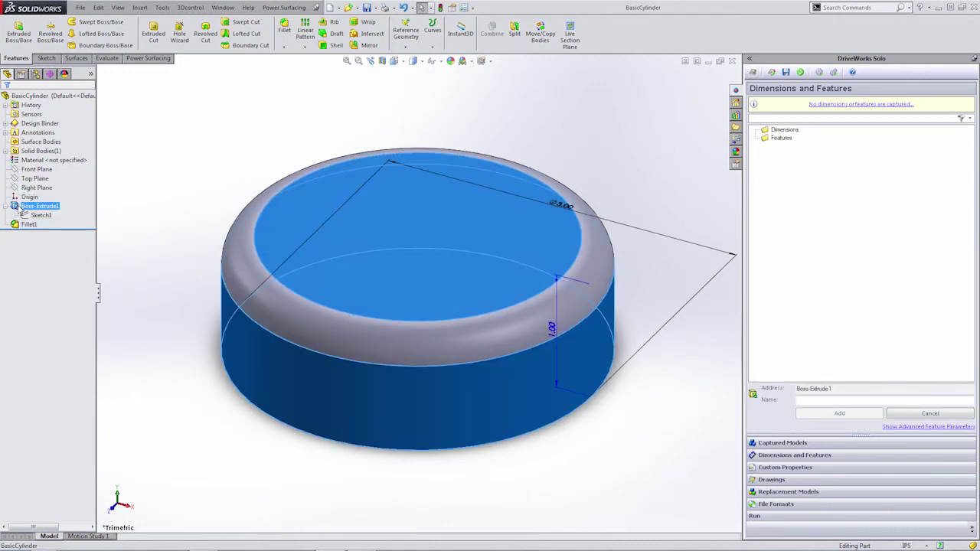
click(564, 211)
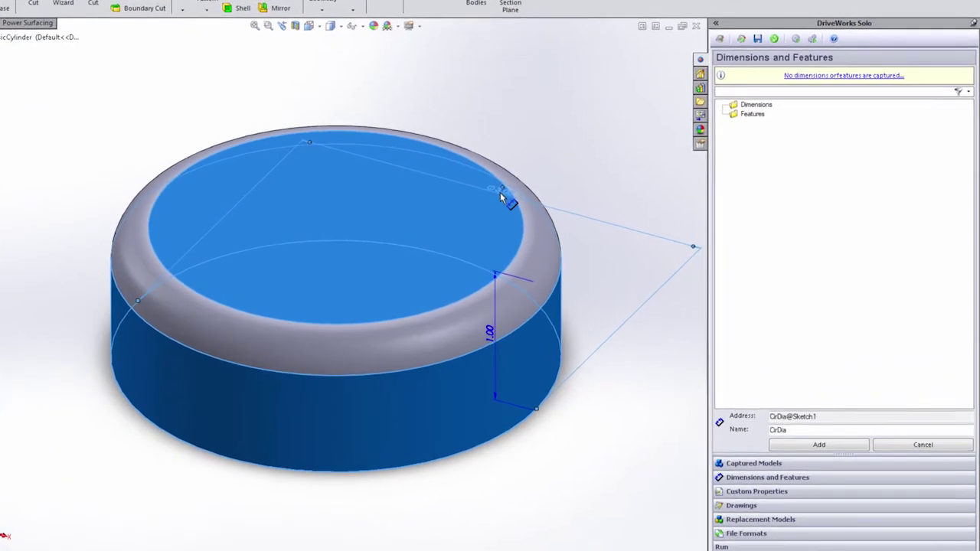
click(768, 437)
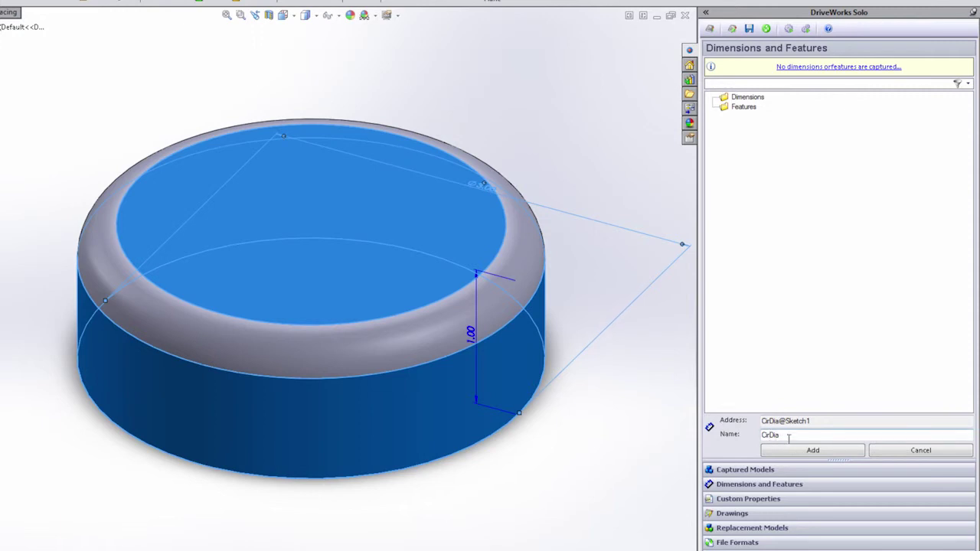
text(cle)
click(816, 454)
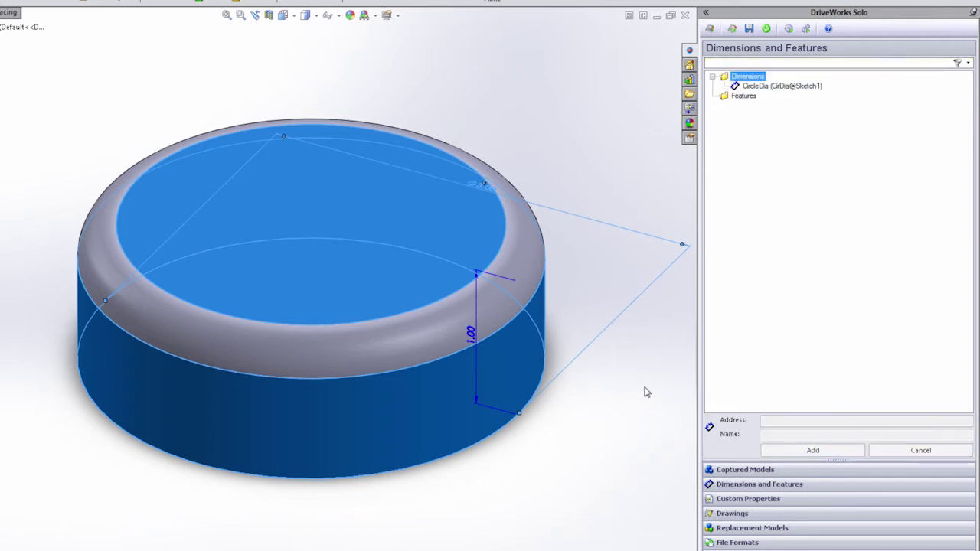
click(479, 339)
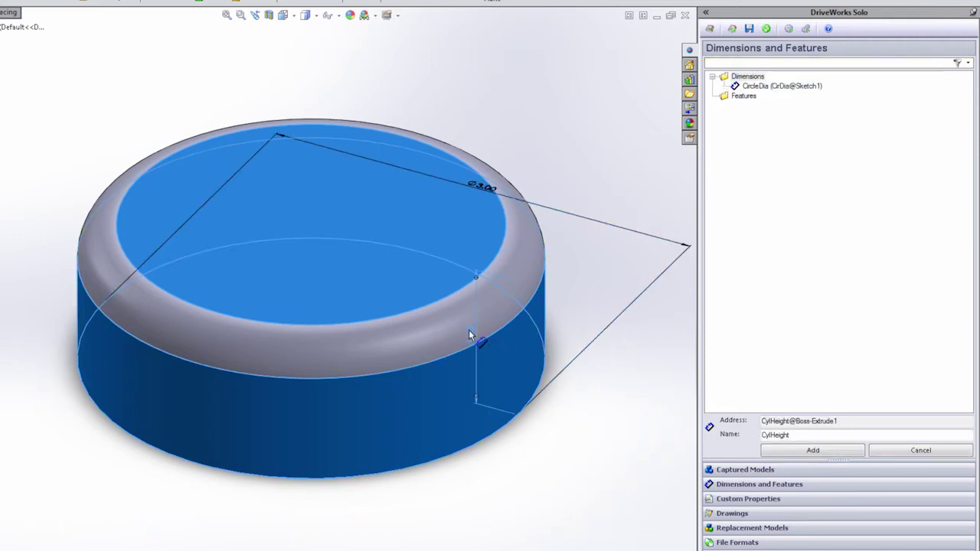
click(833, 453)
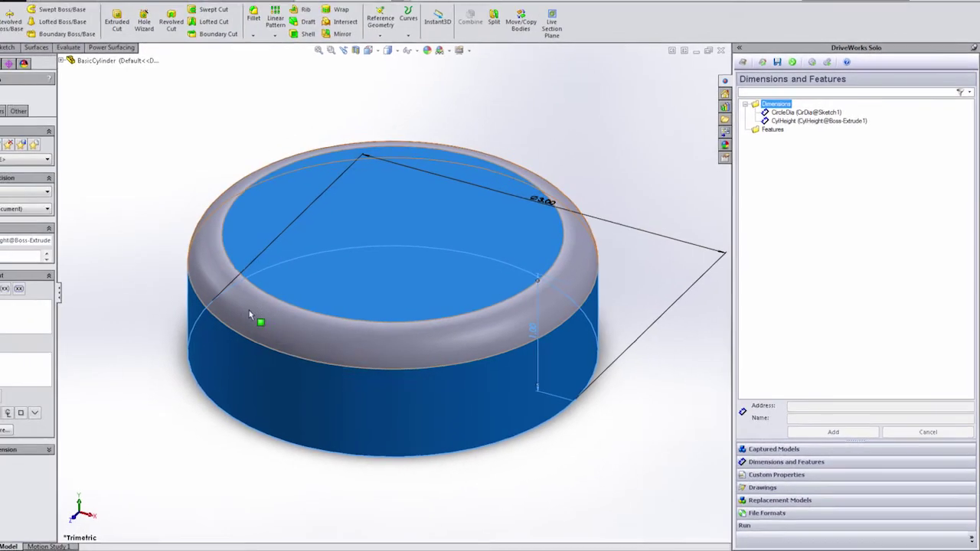
Capture the Fillet1 feature under the name Fillet, then review the three captured items
click(19, 226)
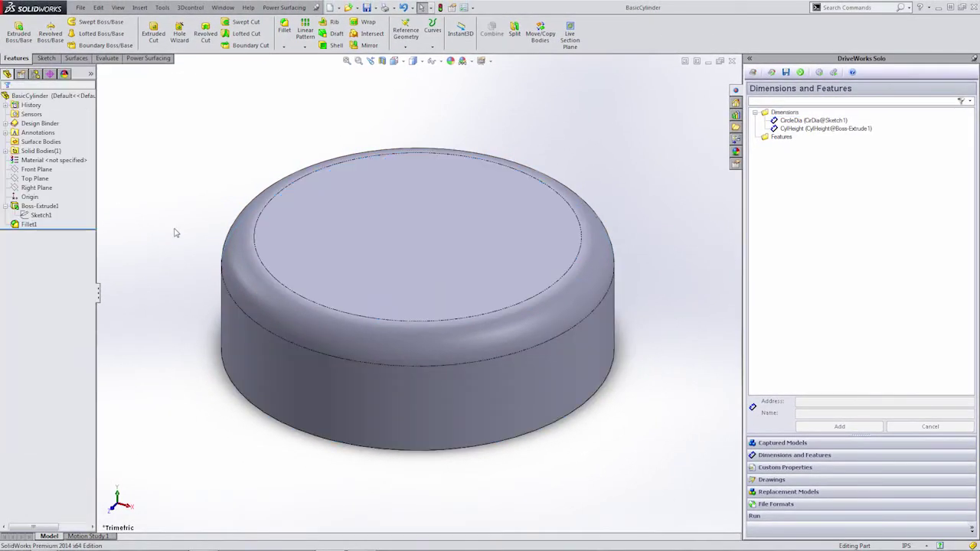
click(16, 226)
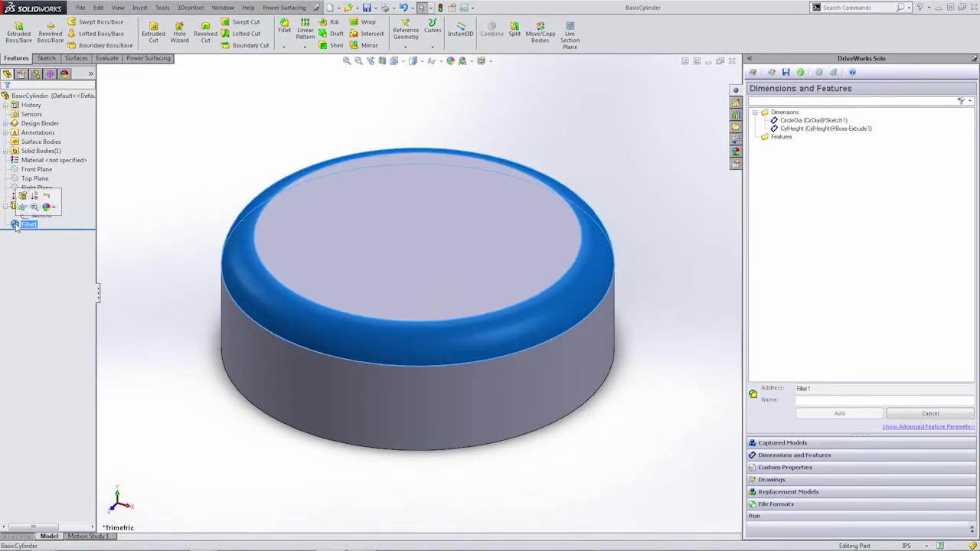
click(833, 403)
text(Fillet)
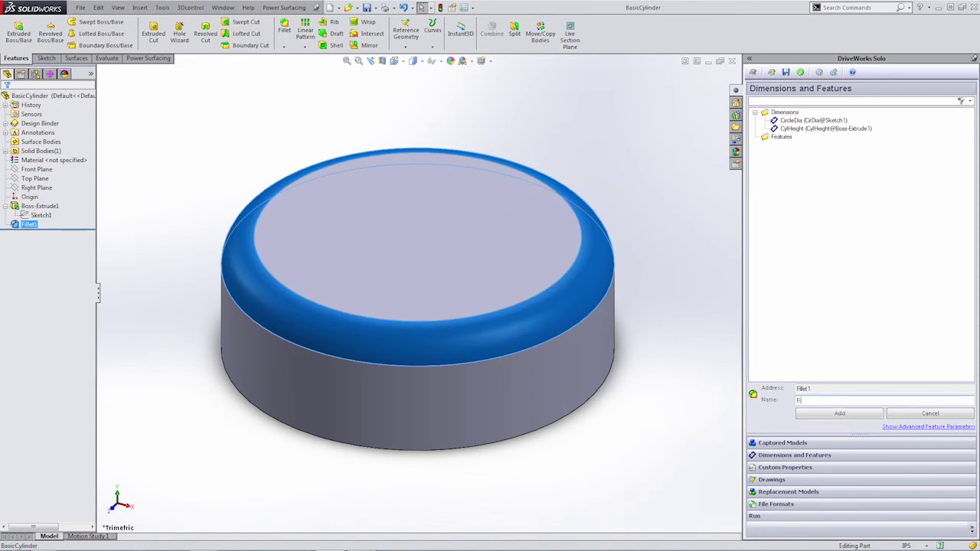
click(816, 418)
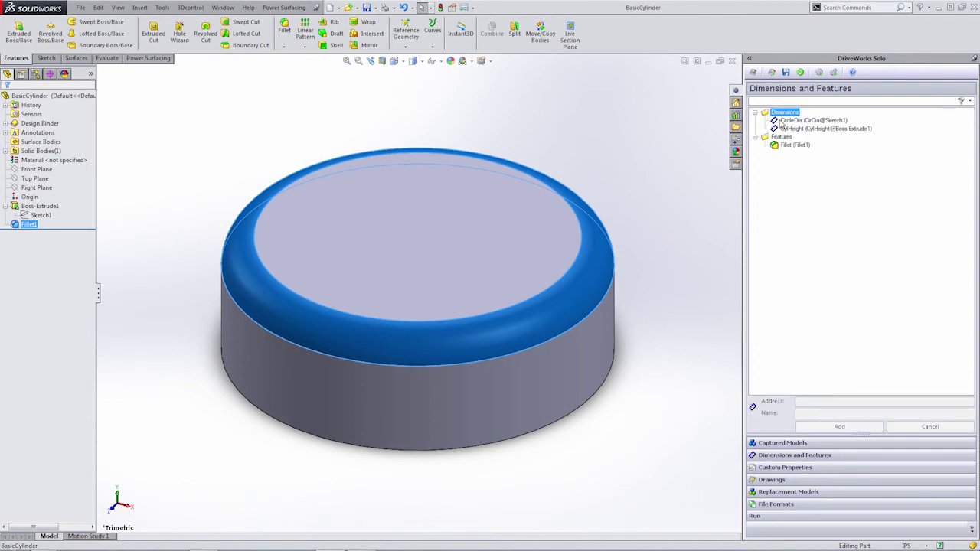
click(796, 122)
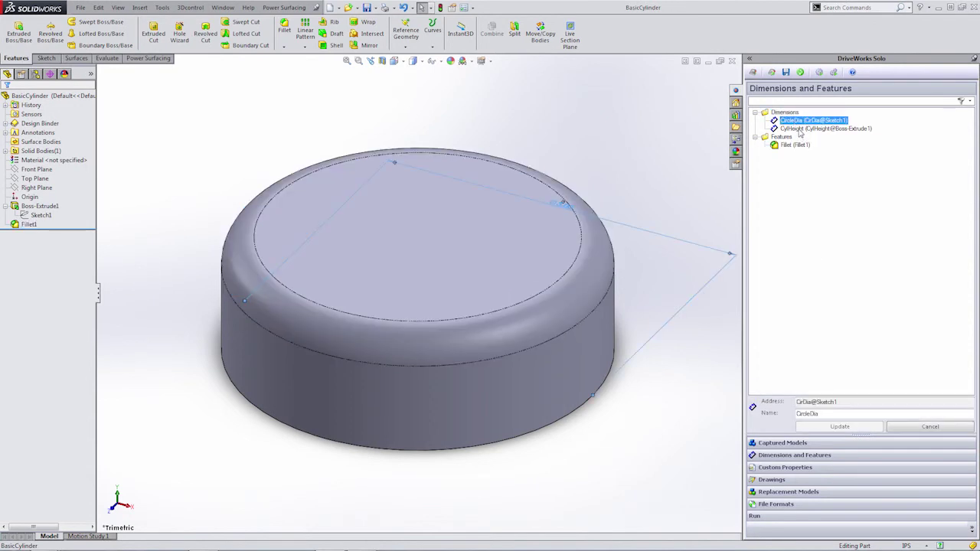
click(800, 128)
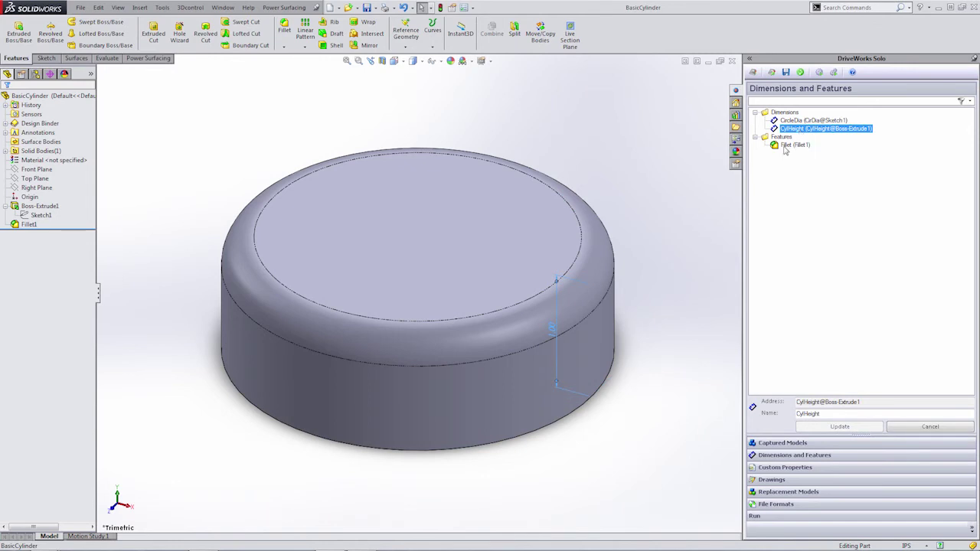
click(794, 145)
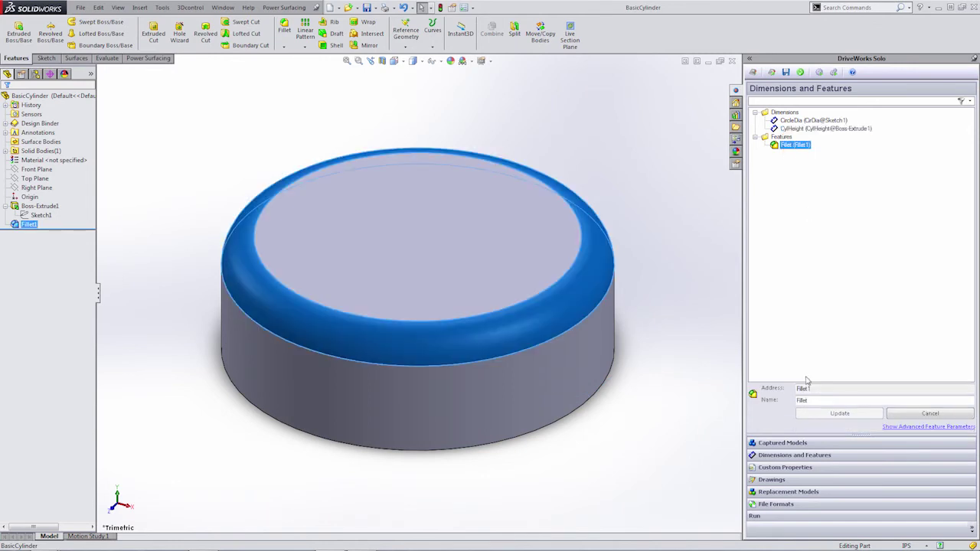
Browse the Custom Properties, Drawings, Replacement Models and File Formats sections of DriveWorks Solo
click(810, 468)
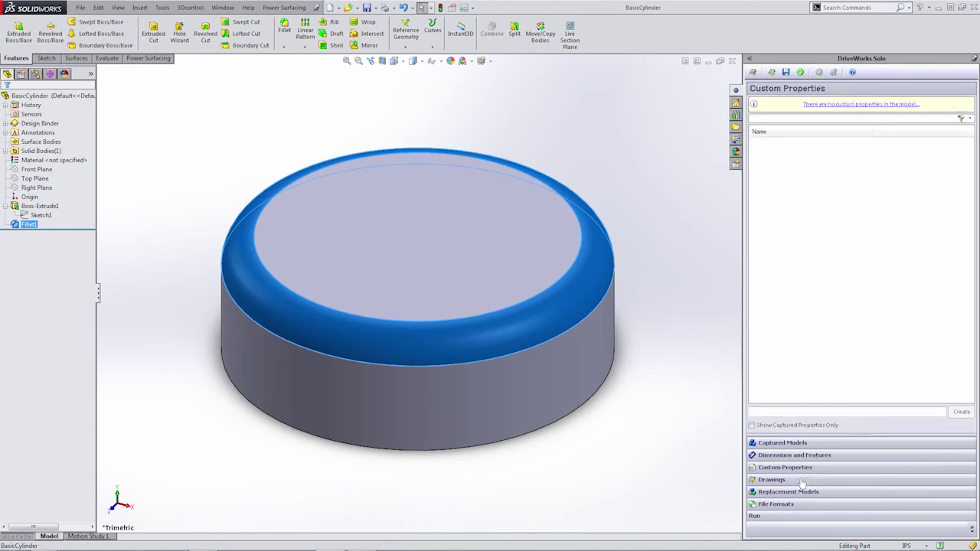
click(802, 480)
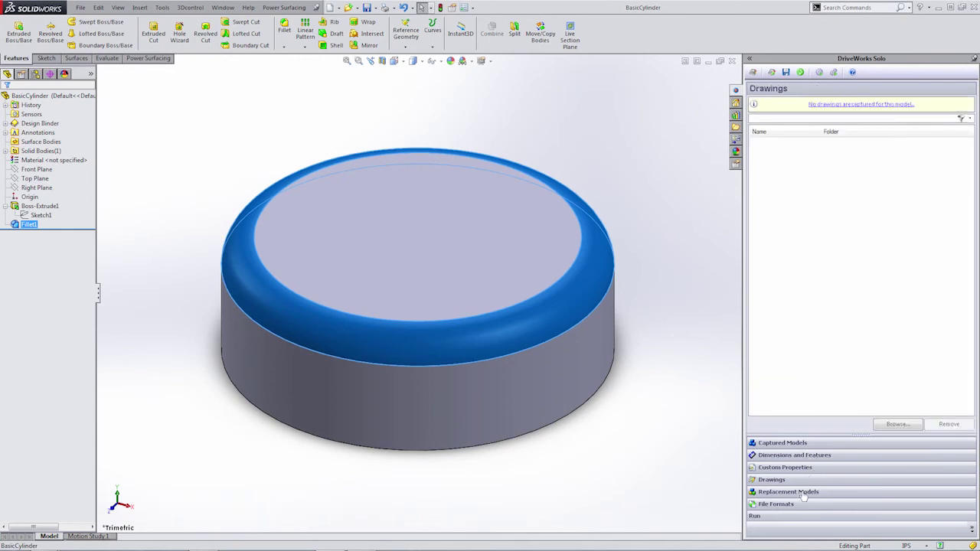
click(804, 493)
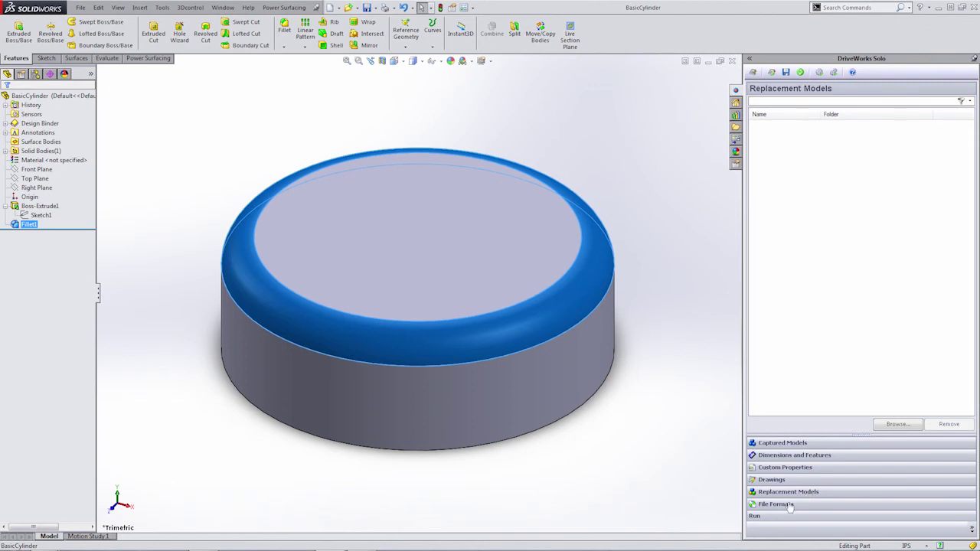
click(790, 505)
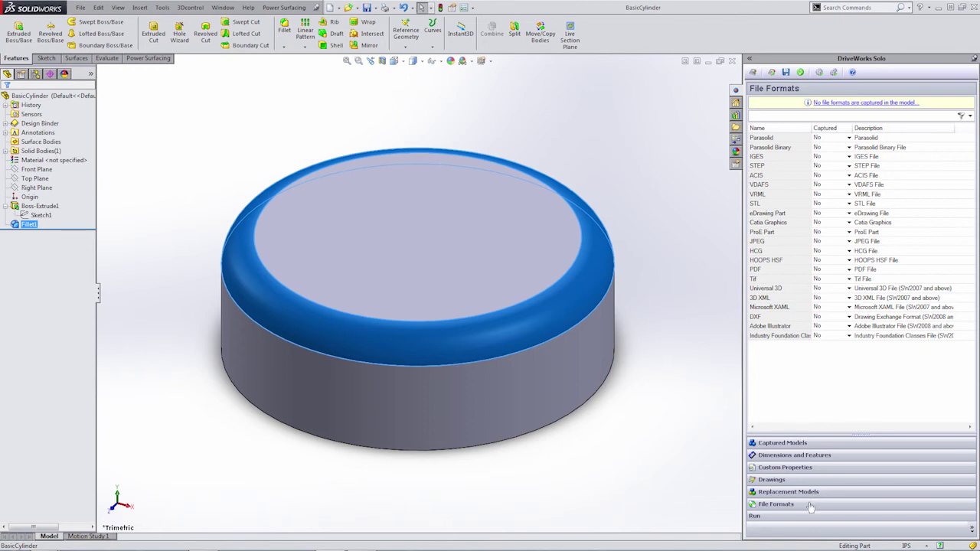
Check Captured Models, then return to Dimensions and Features showing CircleDia, CylHeight and Fillet
click(803, 444)
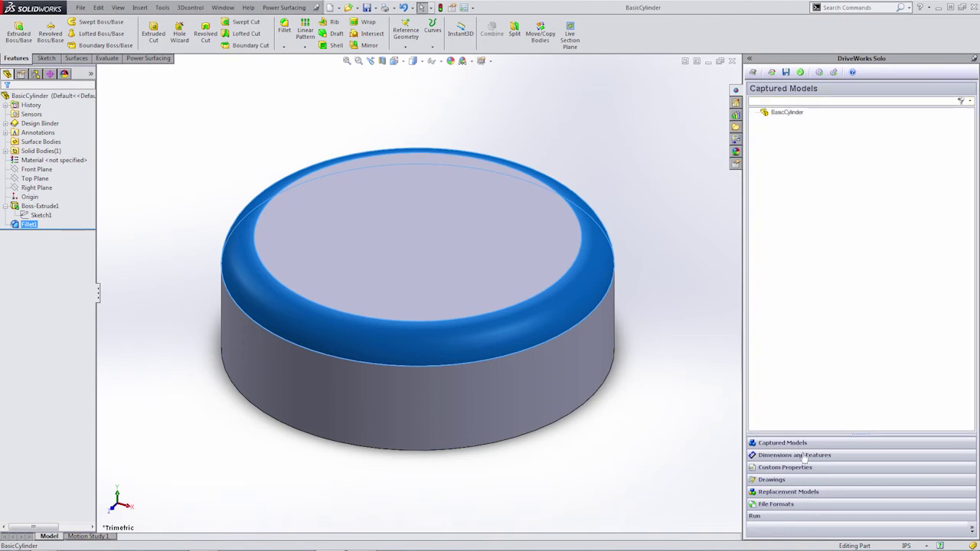
click(804, 455)
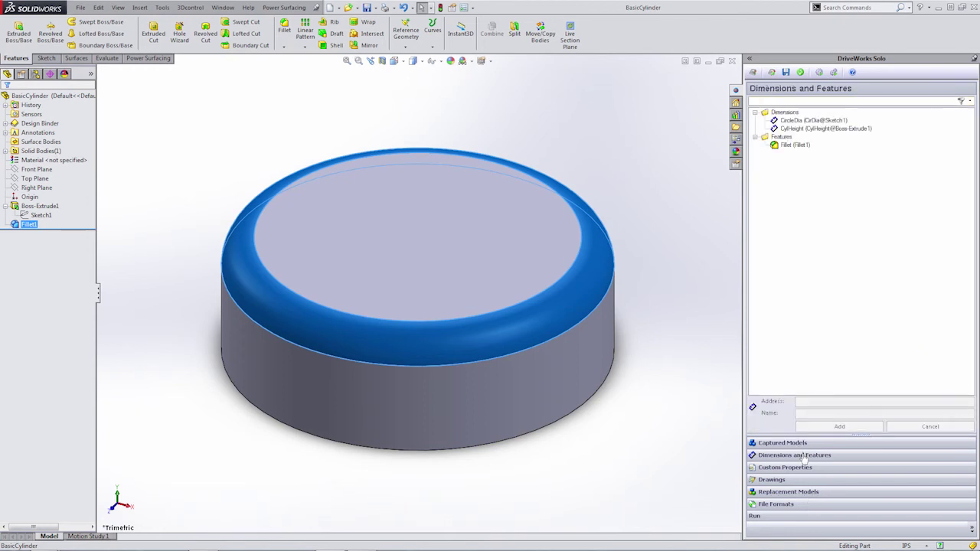